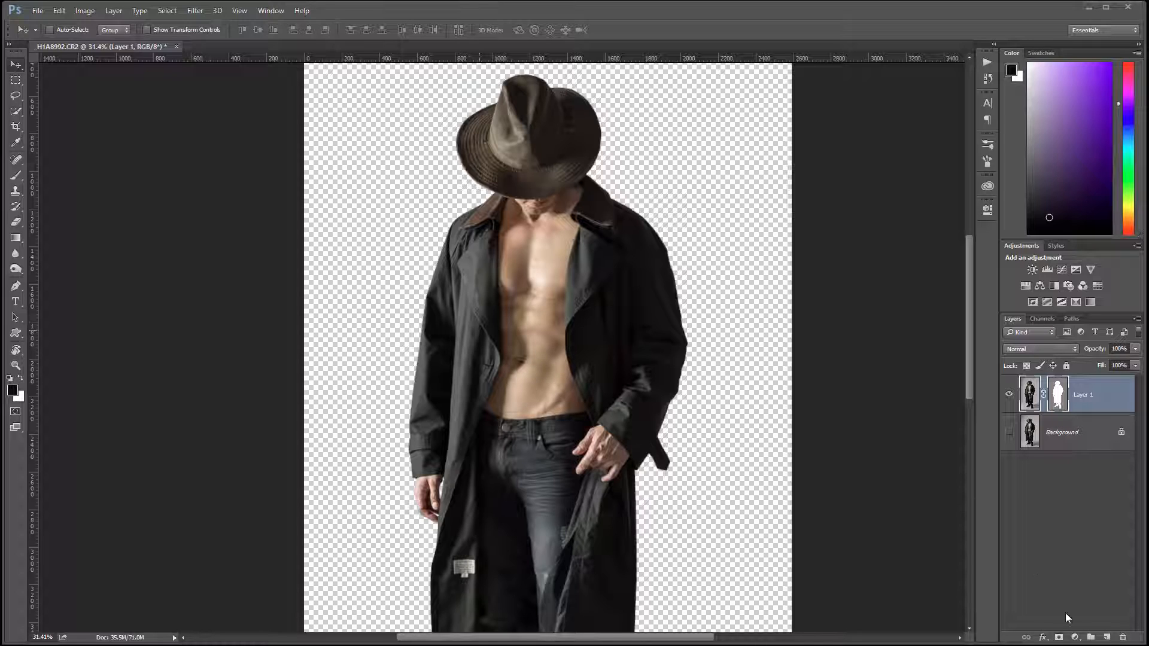
# Step: Add a new layer above the cutout and remove the white label from the coat lining with the Spot Healing Brush
pyautogui.click(1107, 638)
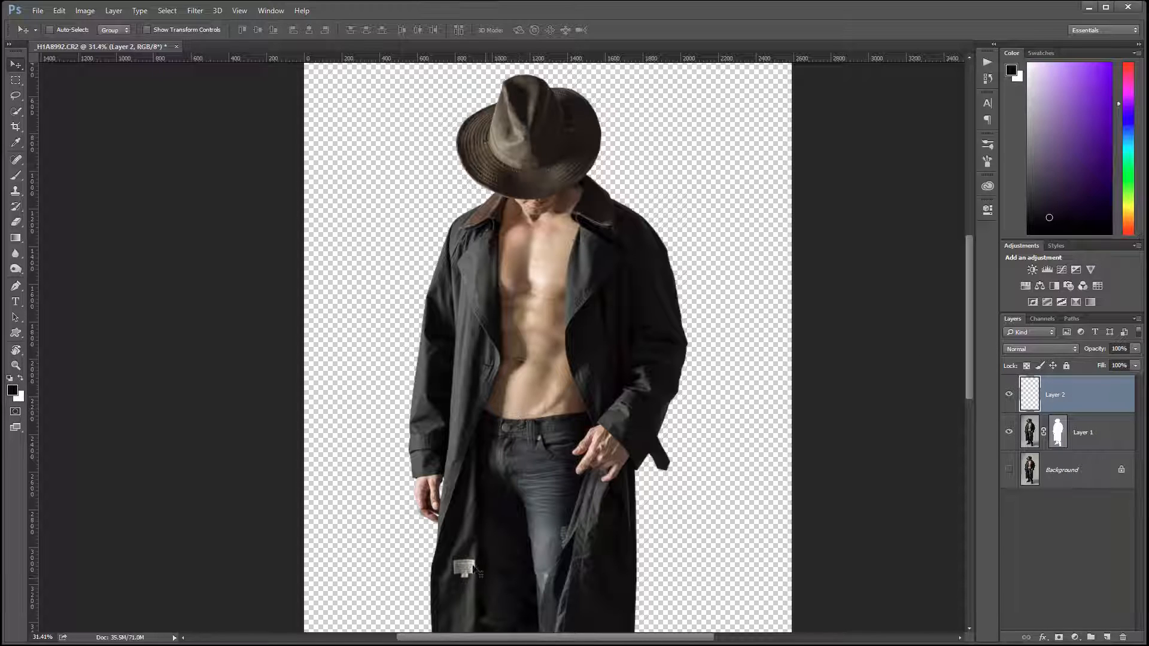
pyautogui.moveTo(512, 582); pyautogui.dragTo(515, 408)
pyautogui.scroll(3, 510, 411)
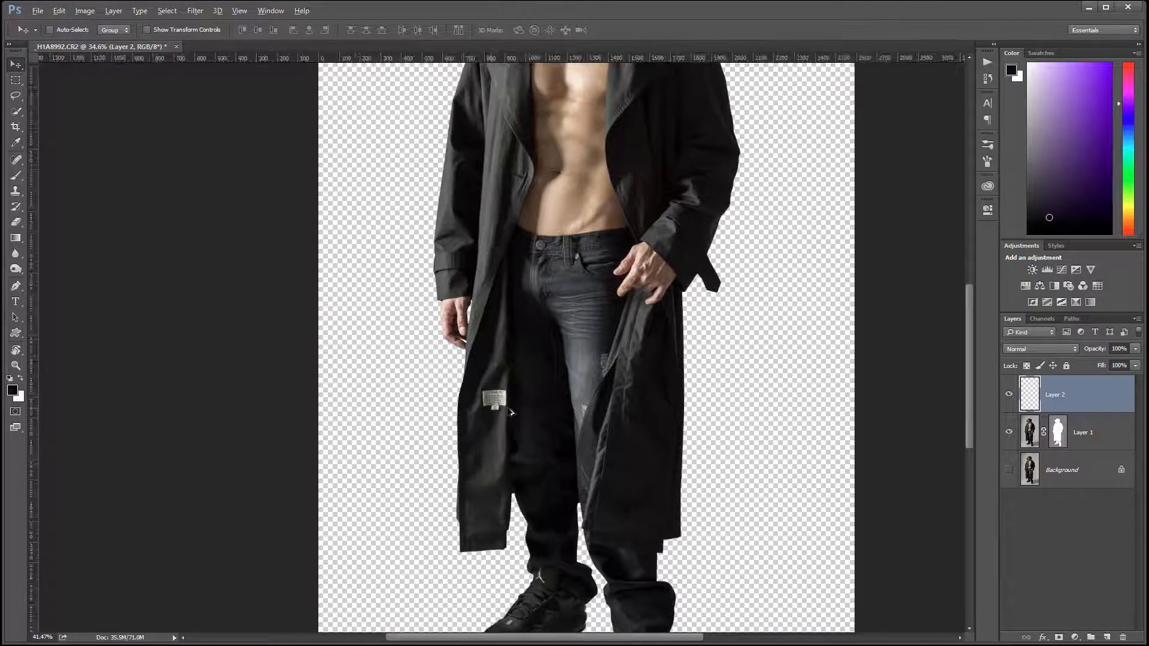
pyautogui.scroll(2, 487, 393)
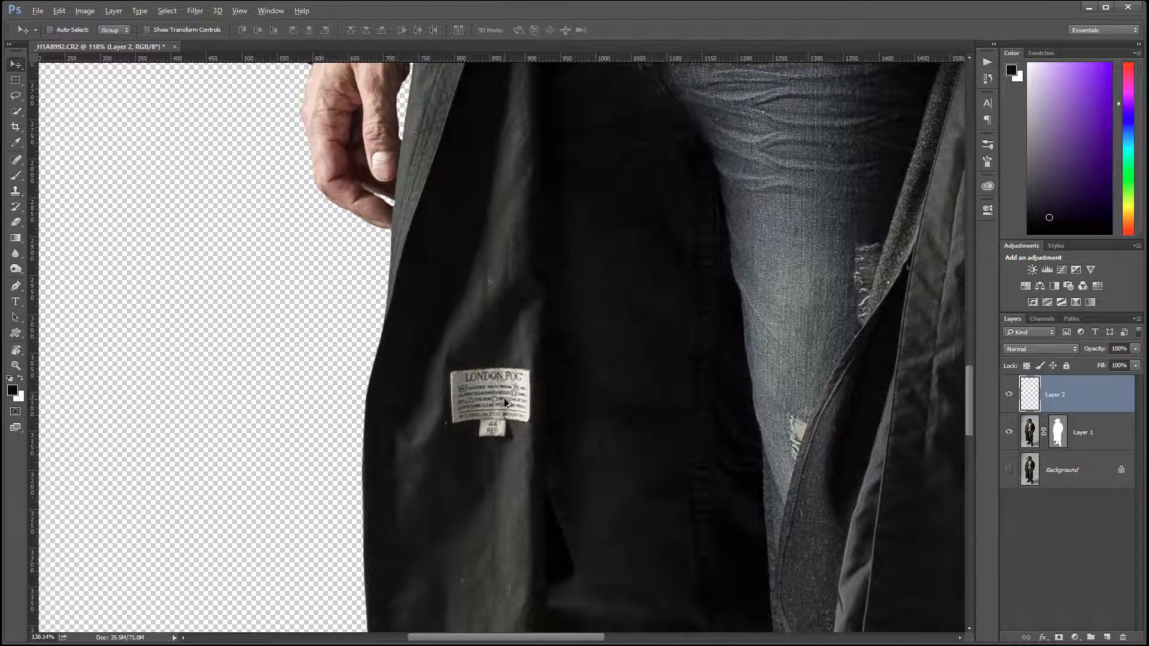
pyautogui.scroll(1, 504, 398)
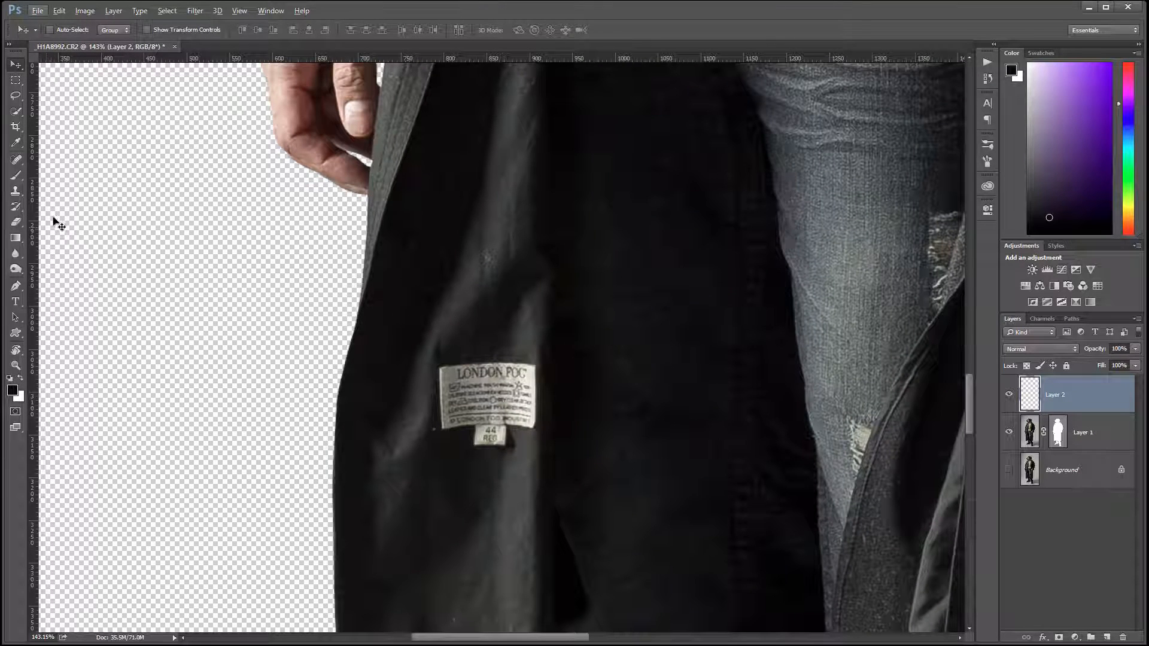
pyautogui.click(17, 161)
pyautogui.moveTo(433, 366)
pyautogui.mouseDown()
pyautogui.moveTo(456, 441)
pyautogui.moveTo(479, 376)
pyautogui.moveTo(489, 445)
pyautogui.moveTo(514, 371)
pyautogui.moveTo(521, 422)
pyautogui.mouseUp()
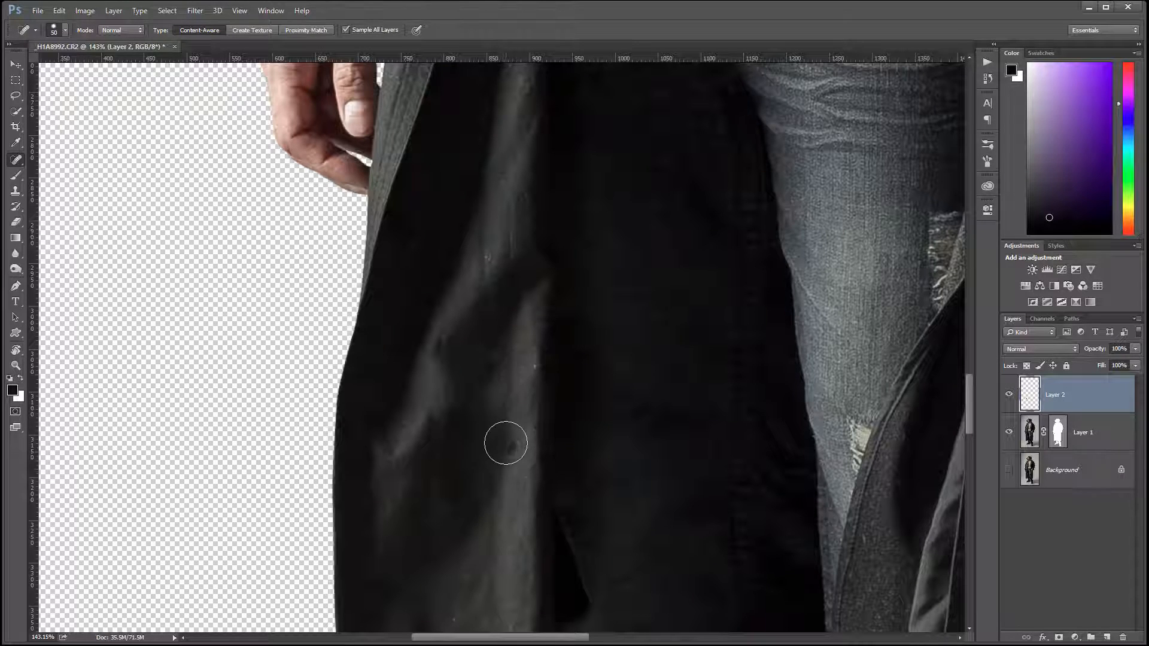
pyautogui.click(508, 448)
# Step: With the healing brush reduced to 10 px, remove the white logo from the shoe tongue and the striped emblem from that shoe's toe
pyautogui.moveTo(709, 468); pyautogui.dragTo(648, 134)
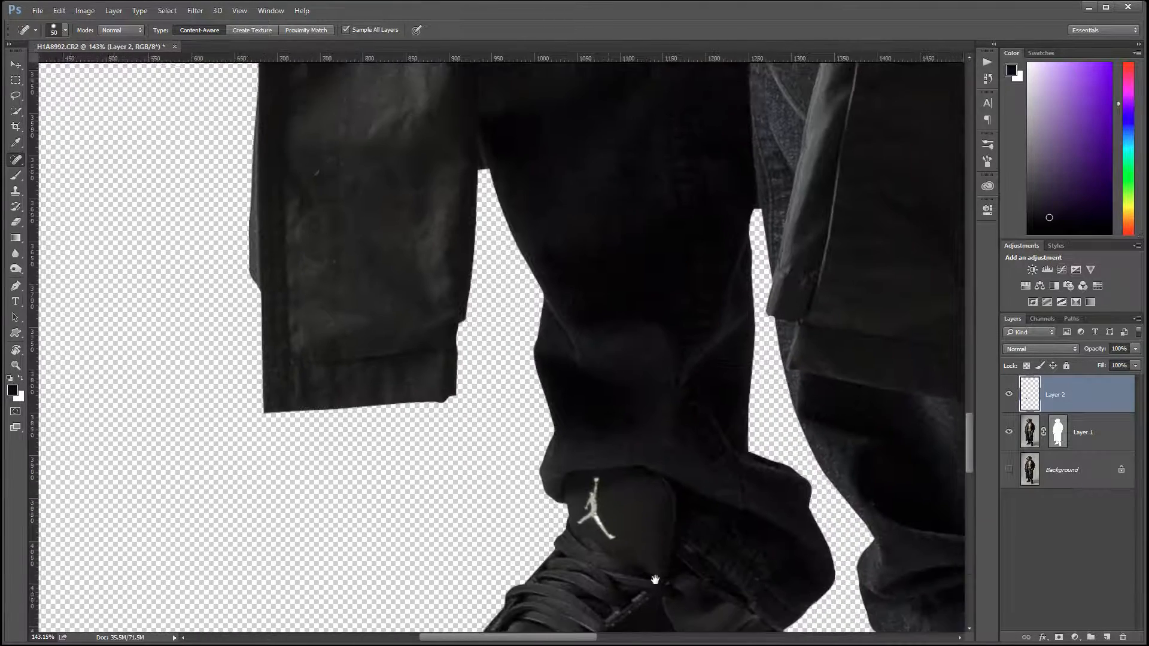
pyautogui.moveTo(653, 582)
pyautogui.mouseDown()
pyautogui.moveTo(658, 494)
pyautogui.moveTo(658, 506)
pyautogui.mouseUp()
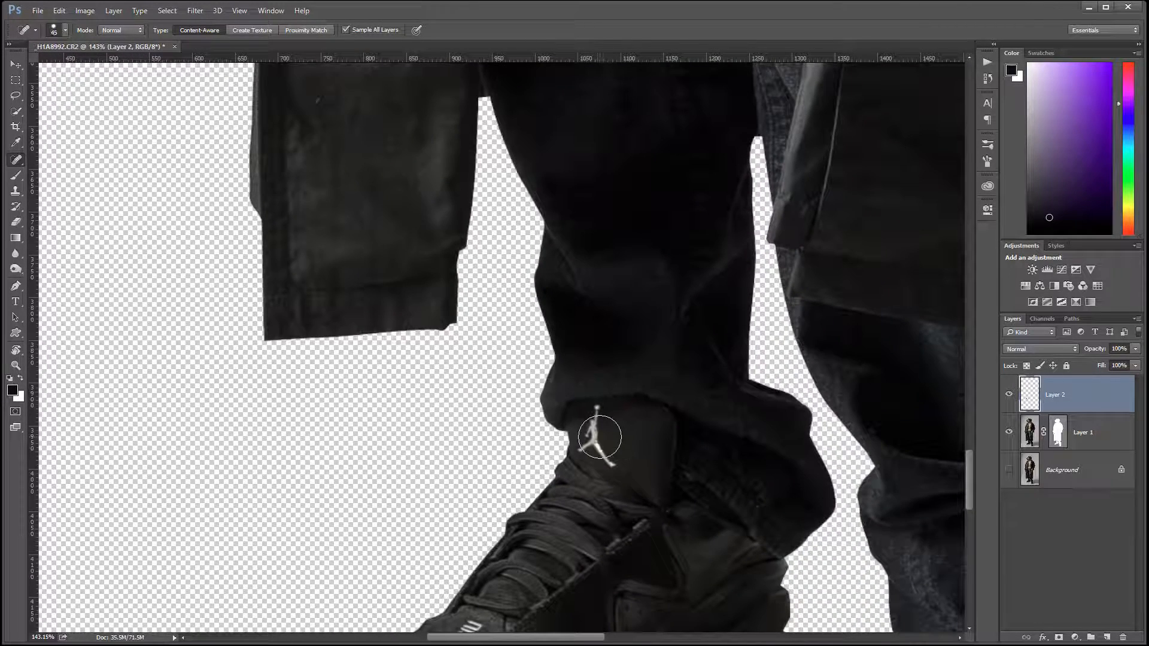
pyautogui.press('[')
pyautogui.press('[')
pyautogui.press('[')
pyautogui.press('[')
pyautogui.press('[')
pyautogui.press('[')
pyautogui.press('[')
pyautogui.press('[')
pyautogui.moveTo(602, 450)
pyautogui.mouseDown()
pyautogui.moveTo(623, 435)
pyautogui.moveTo(601, 450)
pyautogui.mouseUp()
pyautogui.moveTo(597, 405)
pyautogui.mouseDown()
pyautogui.moveTo(592, 446)
pyautogui.moveTo(596, 424)
pyautogui.moveTo(597, 434)
pyautogui.mouseUp()
pyautogui.click(626, 470)
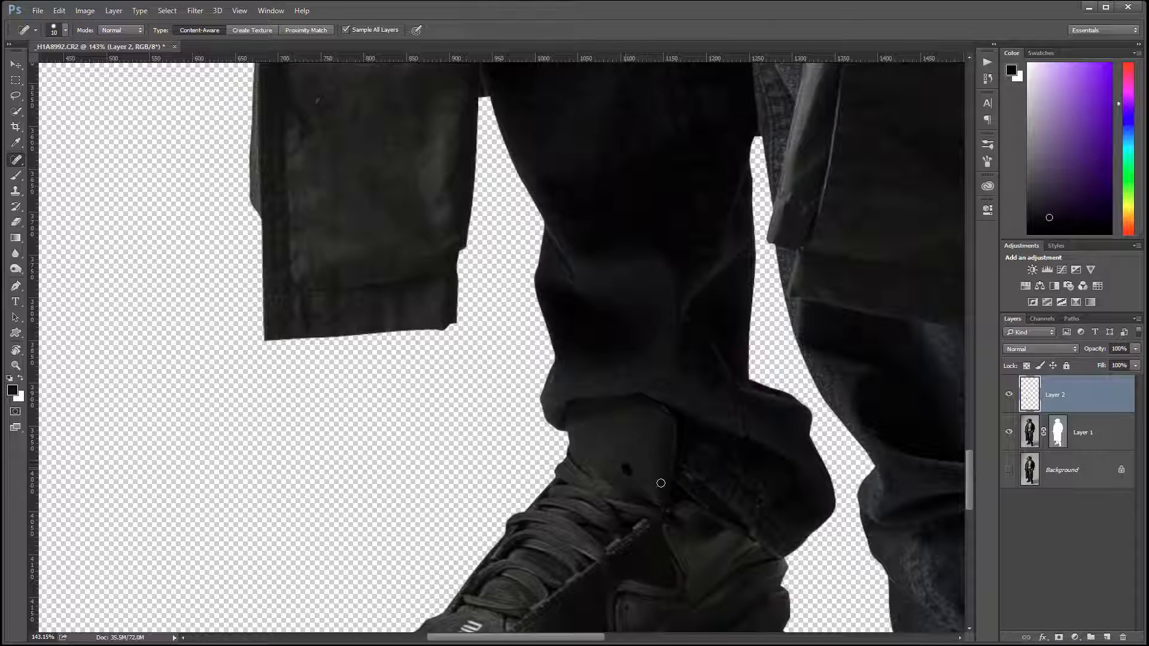
pyautogui.scroll(-5, 701, 374)
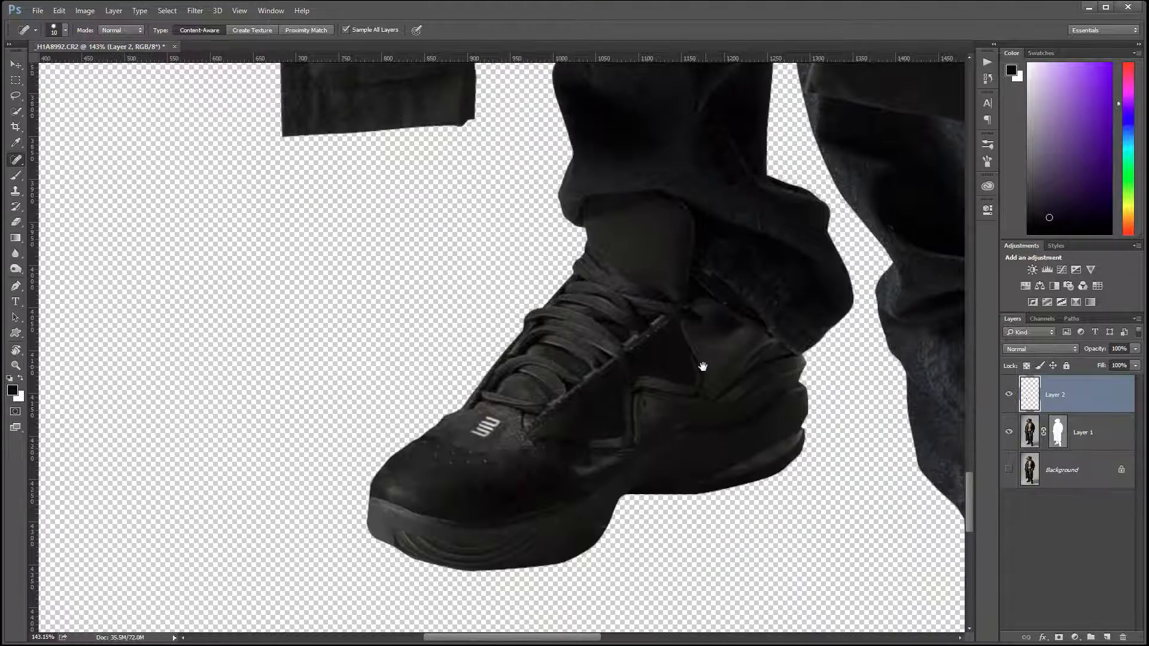
pyautogui.moveTo(489, 428); pyautogui.dragTo(470, 433)
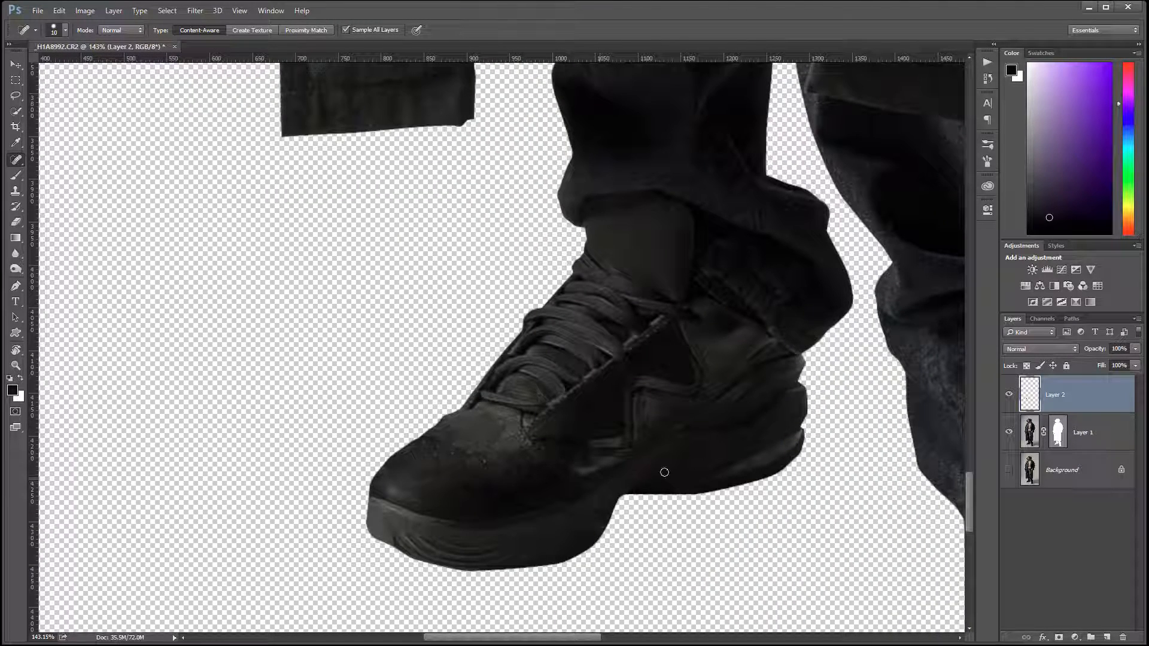
# Step: Heal away the emblem on the other shoe's toe and the bright marks along its inner side
pyautogui.moveTo(718, 459)
pyautogui.mouseDown()
pyautogui.moveTo(562, 441)
pyautogui.moveTo(119, 437)
pyautogui.mouseUp()
pyautogui.moveTo(660, 469); pyautogui.dragTo(646, 322)
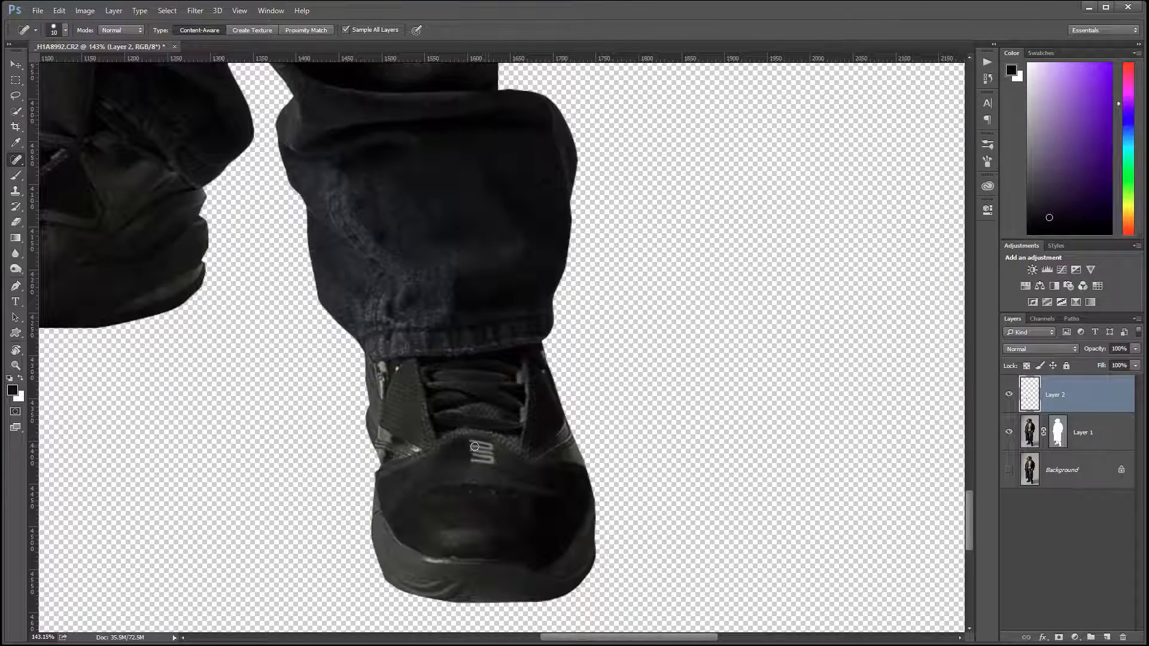
pyautogui.moveTo(474, 446)
pyautogui.mouseDown()
pyautogui.moveTo(485, 453)
pyautogui.moveTo(479, 463)
pyautogui.moveTo(496, 465)
pyautogui.moveTo(493, 445)
pyautogui.mouseUp()
pyautogui.click(399, 438)
pyautogui.moveTo(394, 377)
pyautogui.mouseDown()
pyautogui.moveTo(387, 419)
pyautogui.moveTo(400, 392)
pyautogui.moveTo(407, 423)
pyautogui.moveTo(439, 436)
pyautogui.moveTo(403, 405)
pyautogui.moveTo(390, 420)
pyautogui.moveTo(408, 430)
pyautogui.moveTo(390, 422)
pyautogui.moveTo(409, 435)
pyautogui.moveTo(405, 383)
pyautogui.mouseUp()
pyautogui.moveTo(419, 426); pyautogui.dragTo(400, 427)
# Step: Heal the red scratch and the small dark spot beside the navel
pyautogui.moveTo(518, 493); pyautogui.dragTo(688, 568)
pyautogui.moveTo(433, 222); pyautogui.dragTo(544, 389)
pyautogui.moveTo(472, 211); pyautogui.dragTo(531, 629)
pyautogui.moveTo(534, 172); pyautogui.dragTo(606, 568)
pyautogui.moveTo(604, 238); pyautogui.dragTo(645, 581)
pyautogui.moveTo(597, 203); pyautogui.dragTo(599, 380)
pyautogui.moveTo(583, 305); pyautogui.dragTo(583, 328)
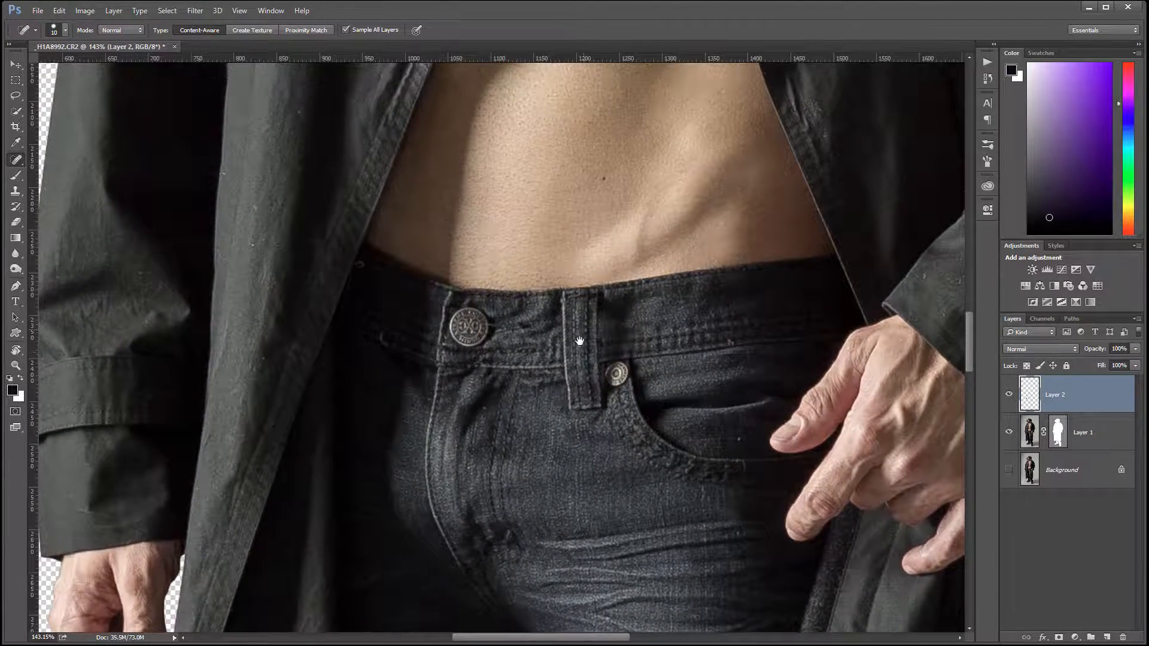
pyautogui.moveTo(605, 256); pyautogui.dragTo(564, 482)
pyautogui.moveTo(582, 313); pyautogui.dragTo(577, 257)
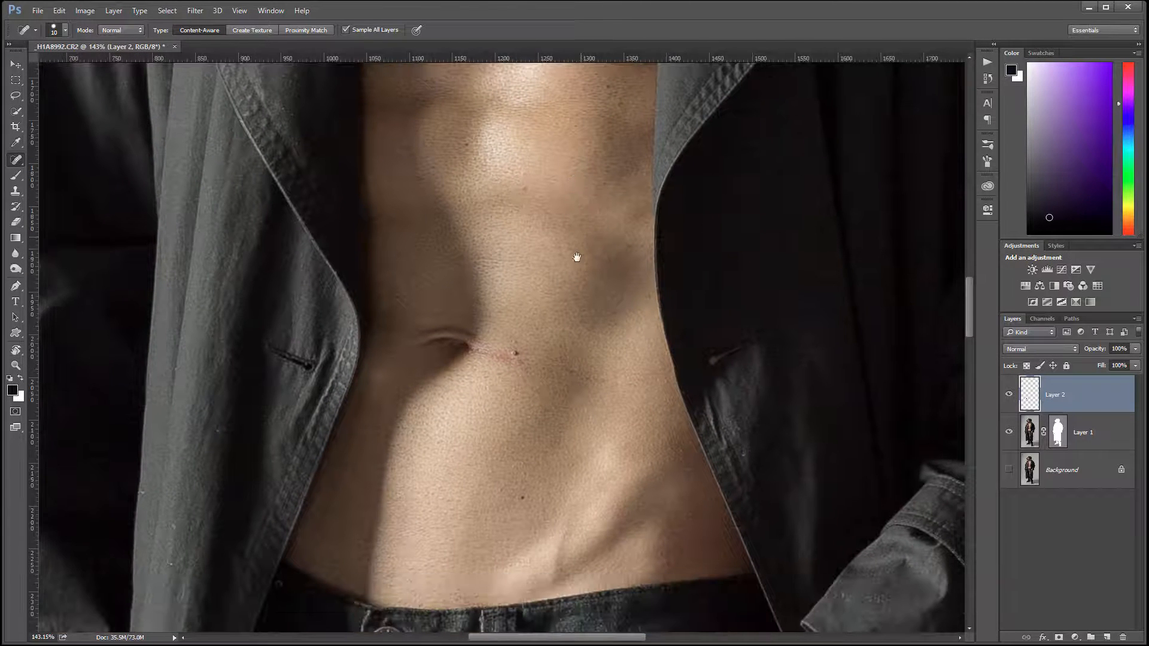
pyautogui.moveTo(479, 350); pyautogui.dragTo(556, 364)
pyautogui.moveTo(490, 351); pyautogui.dragTo(531, 352)
# Step: Heal the moles next to the coat lapel and the small blemishes in the middle of the chest
pyautogui.moveTo(550, 198); pyautogui.dragTo(552, 407)
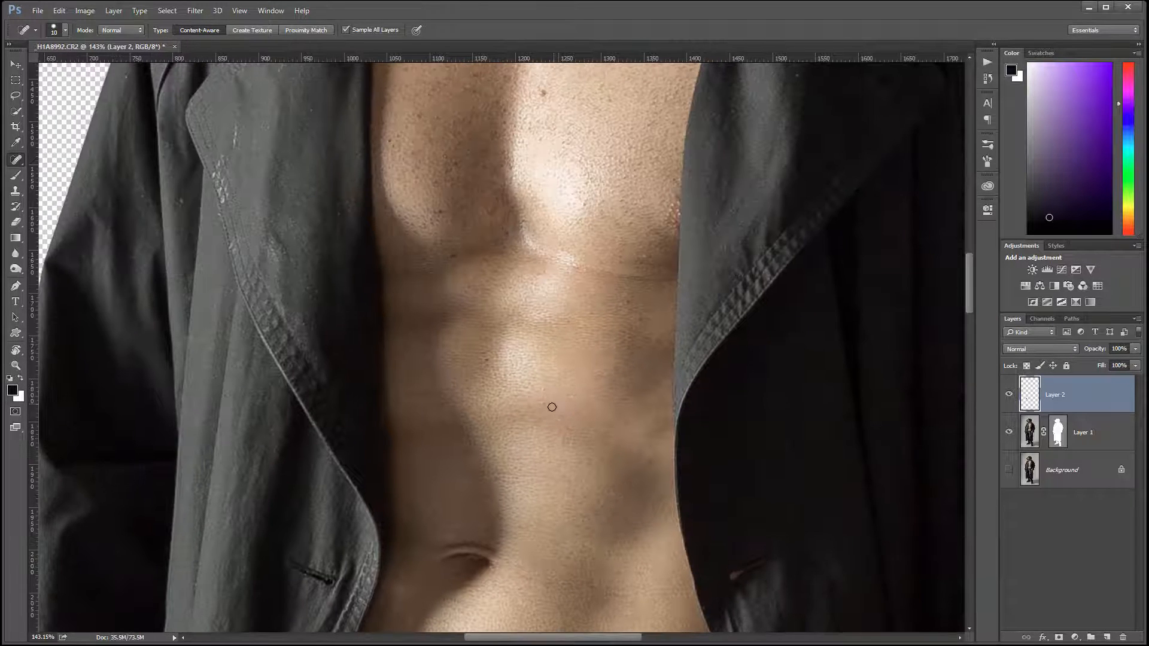
pyautogui.moveTo(628, 192); pyautogui.dragTo(577, 381)
pyautogui.moveTo(503, 267); pyautogui.dragTo(503, 281)
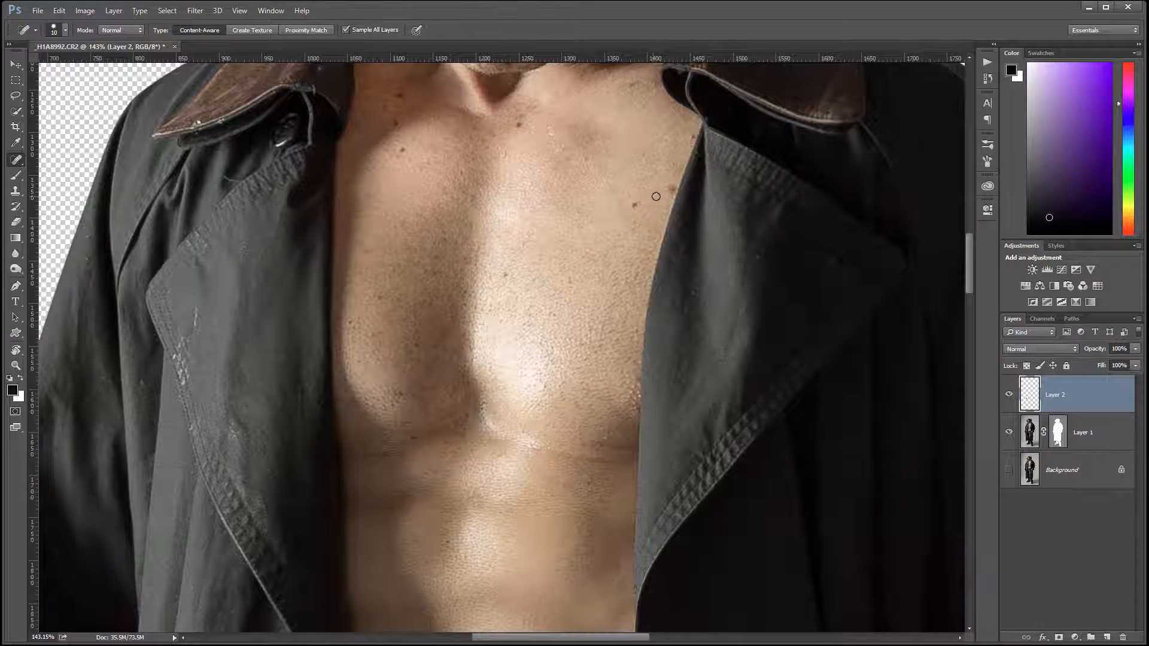
pyautogui.moveTo(673, 181); pyautogui.dragTo(633, 215)
pyautogui.click(505, 353)
pyautogui.click(518, 349)
# Step: Heal the dark moles on the neck, collarbone and upper chest
pyautogui.moveTo(556, 163); pyautogui.dragTo(553, 282)
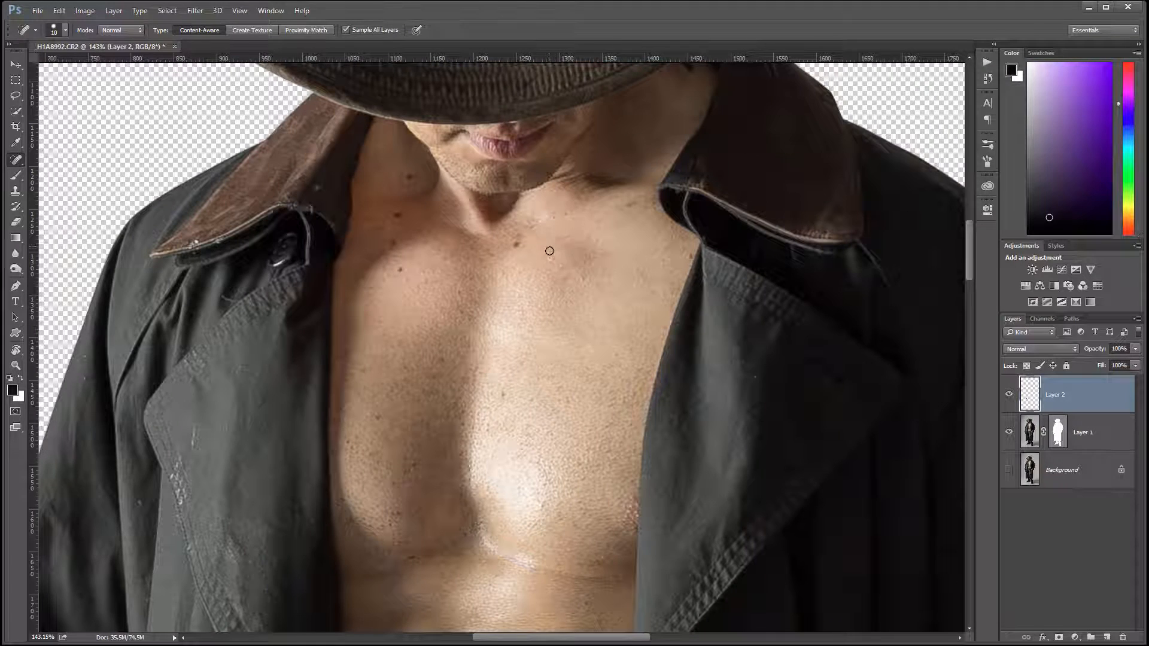
pyautogui.moveTo(574, 456); pyautogui.dragTo(552, 289)
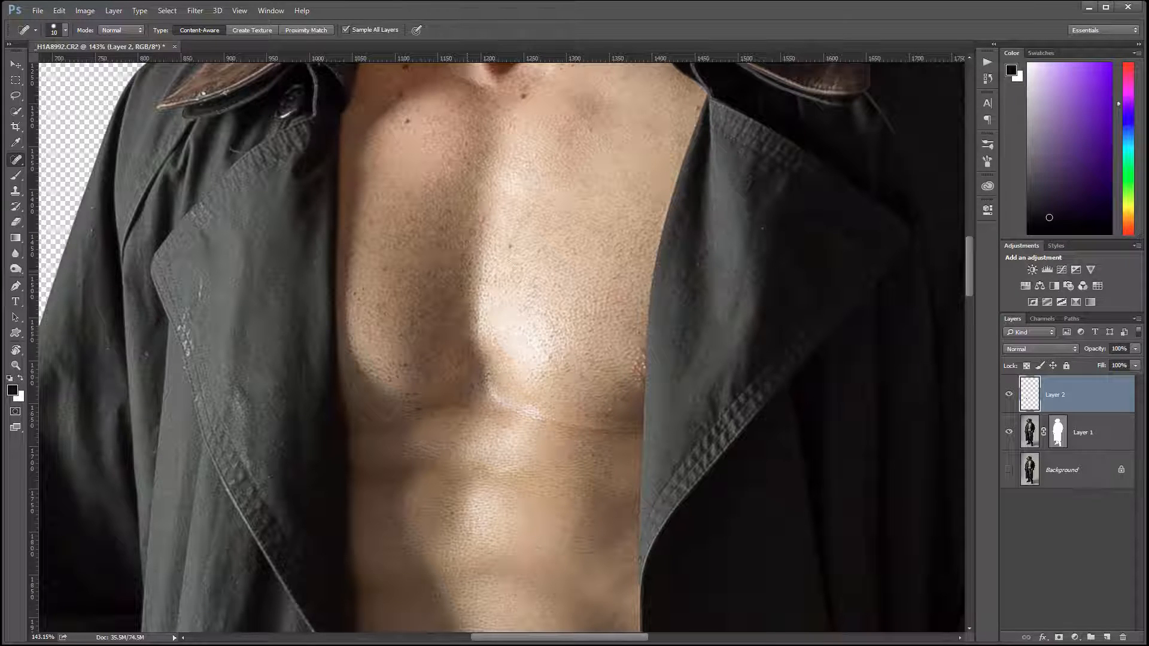
pyautogui.moveTo(593, 199); pyautogui.dragTo(614, 352)
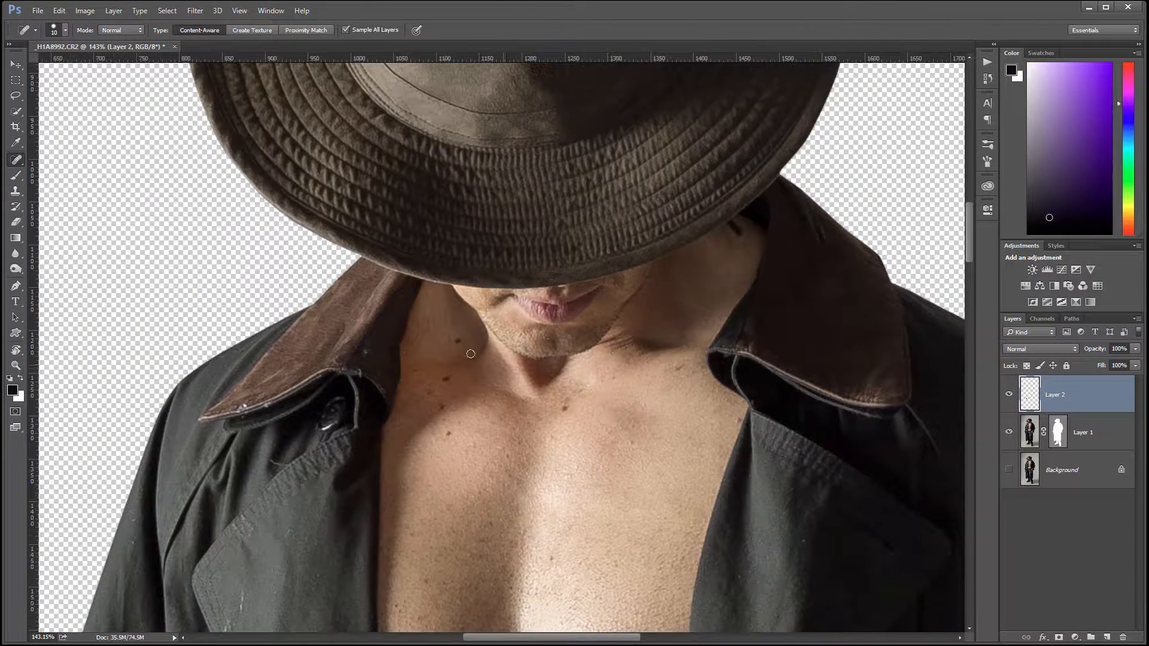
pyautogui.click(443, 378)
pyautogui.click(449, 433)
pyautogui.click(565, 410)
# Step: Heal the remaining small dark spots across the middle of the chest
pyautogui.moveTo(585, 495); pyautogui.dragTo(583, 363)
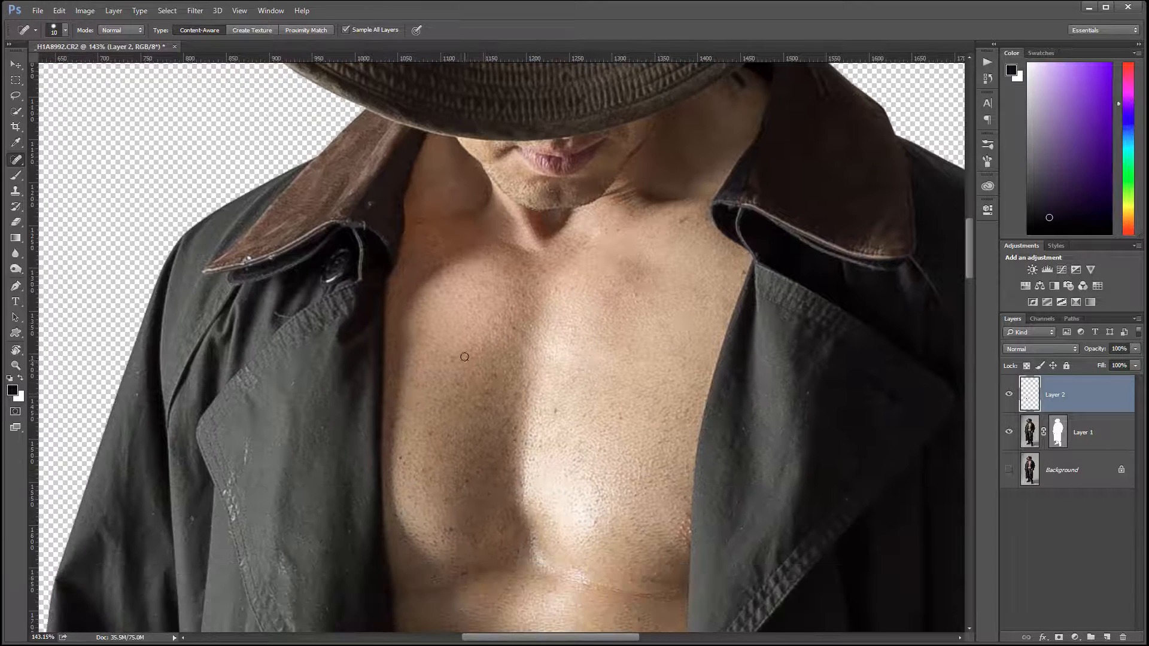
pyautogui.click(449, 359)
pyautogui.click(401, 458)
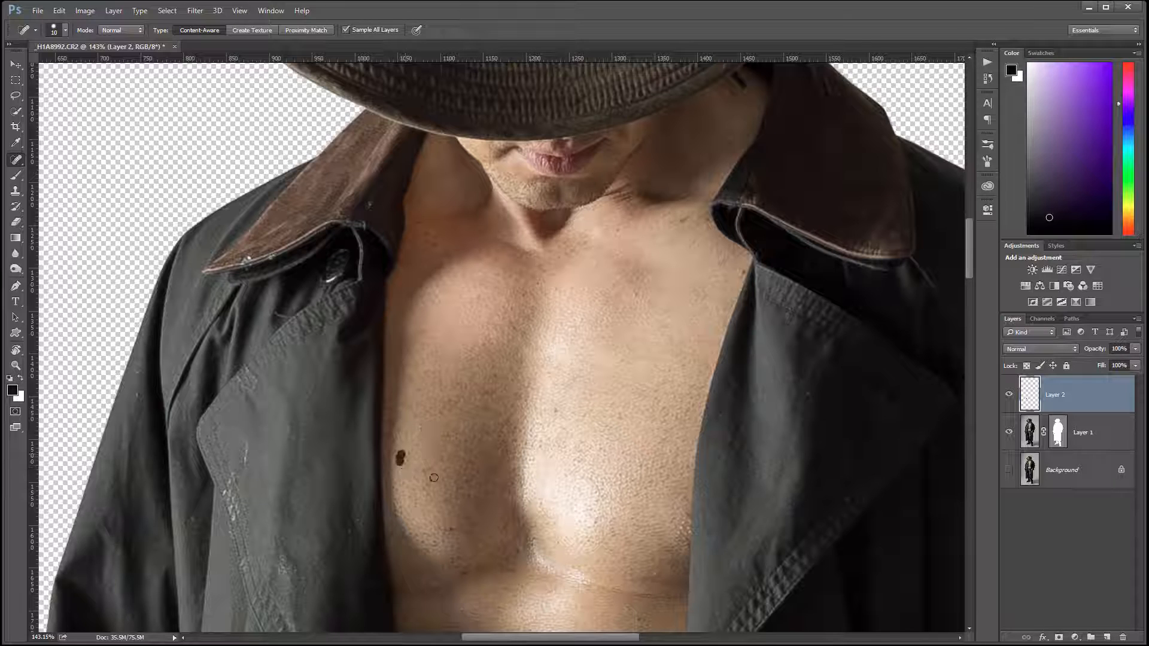
pyautogui.click(553, 411)
# Step: Heal the small spots just below the chest muscles and on the upper abdomen
pyautogui.moveTo(594, 510); pyautogui.dragTo(585, 359)
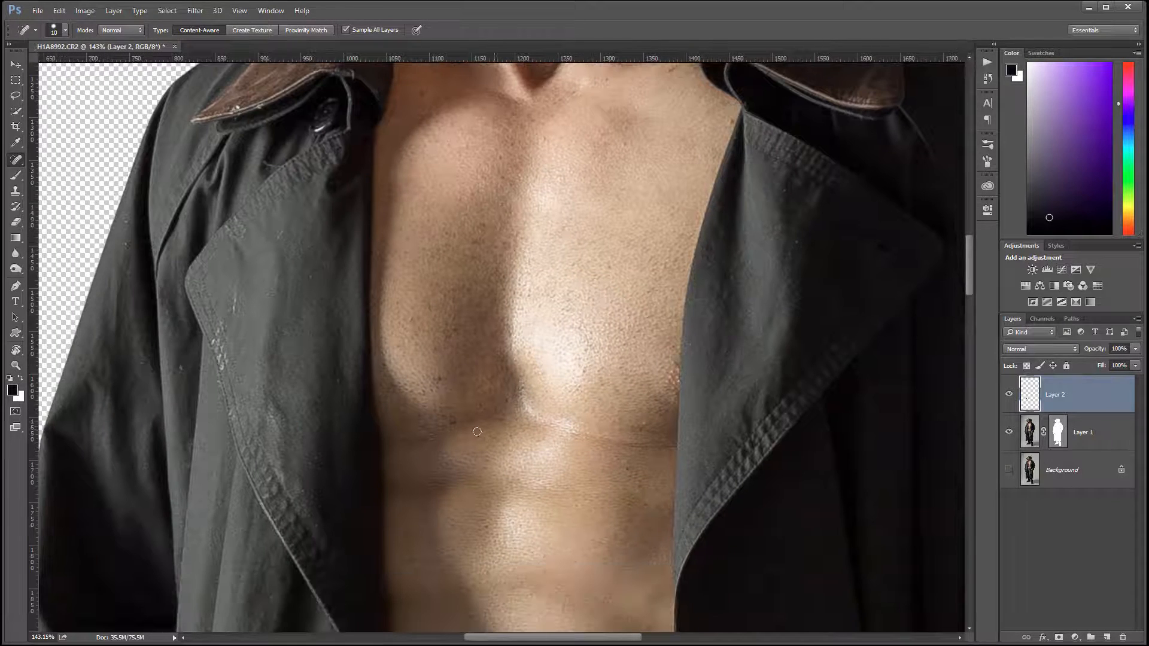
pyautogui.click(449, 422)
pyautogui.click(628, 469)
pyautogui.click(639, 489)
pyautogui.click(600, 469)
pyautogui.moveTo(600, 469); pyautogui.dragTo(606, 477)
# Step: Heal the light speck on the outer shoulder of the coat sleeve
pyautogui.moveTo(629, 277); pyautogui.dragTo(607, 403)
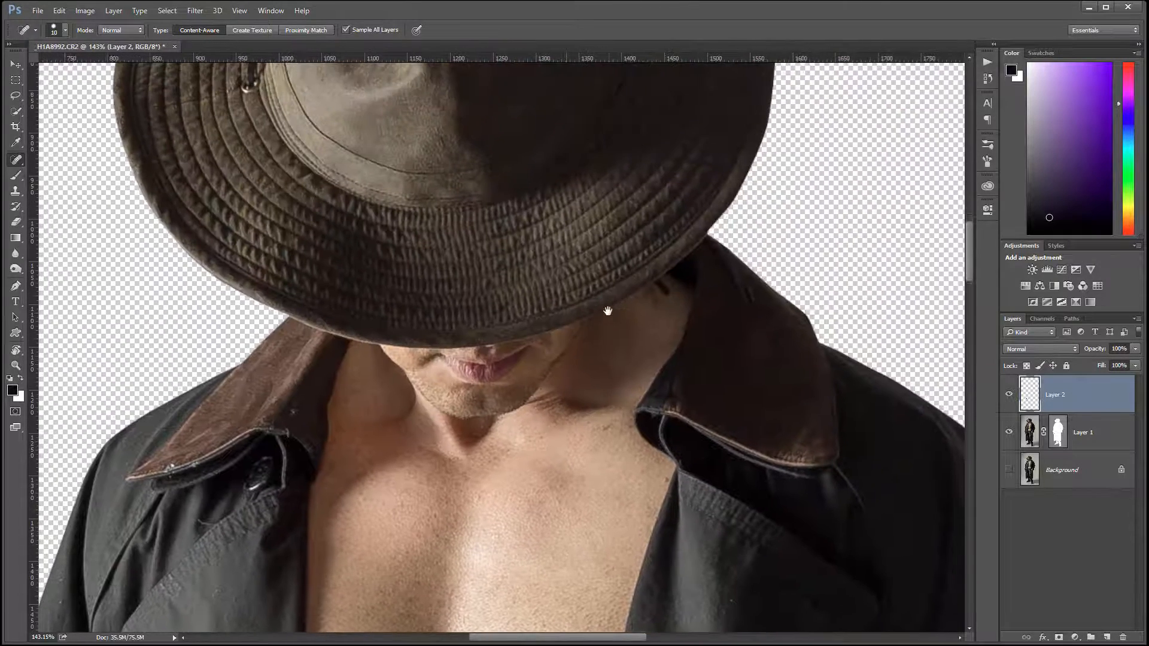
pyautogui.moveTo(620, 288); pyautogui.dragTo(662, 185)
pyautogui.moveTo(563, 526); pyautogui.dragTo(539, 275)
pyautogui.moveTo(457, 271); pyautogui.dragTo(397, 236)
pyautogui.moveTo(772, 374); pyautogui.dragTo(674, 444)
pyautogui.moveTo(469, 354); pyautogui.dragTo(578, 327)
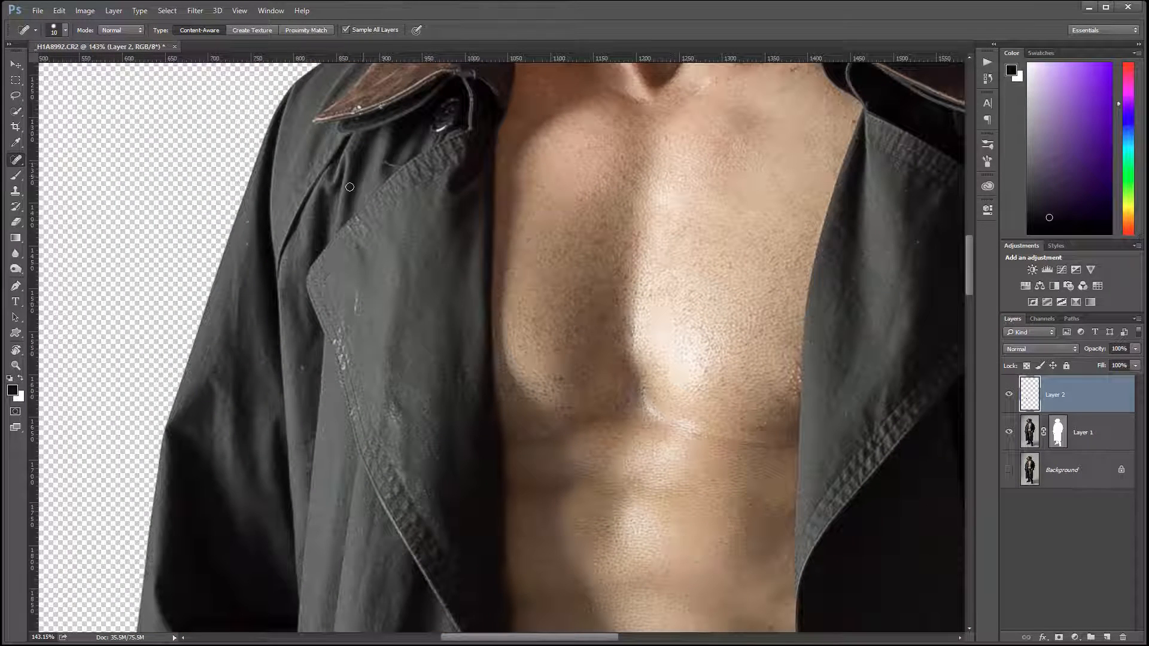
pyautogui.click(252, 240)
pyautogui.moveTo(663, 522); pyautogui.dragTo(557, 544)
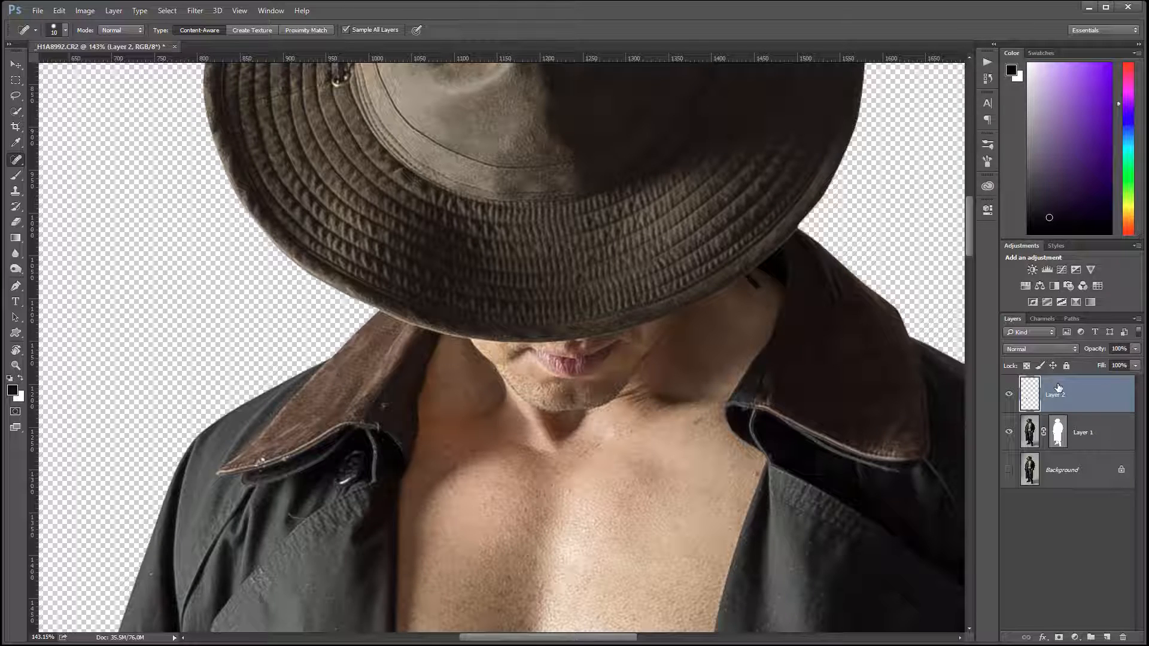
# Step: Add another new layer on top and rename the healing layer below it as Fixes
pyautogui.click(1106, 637)
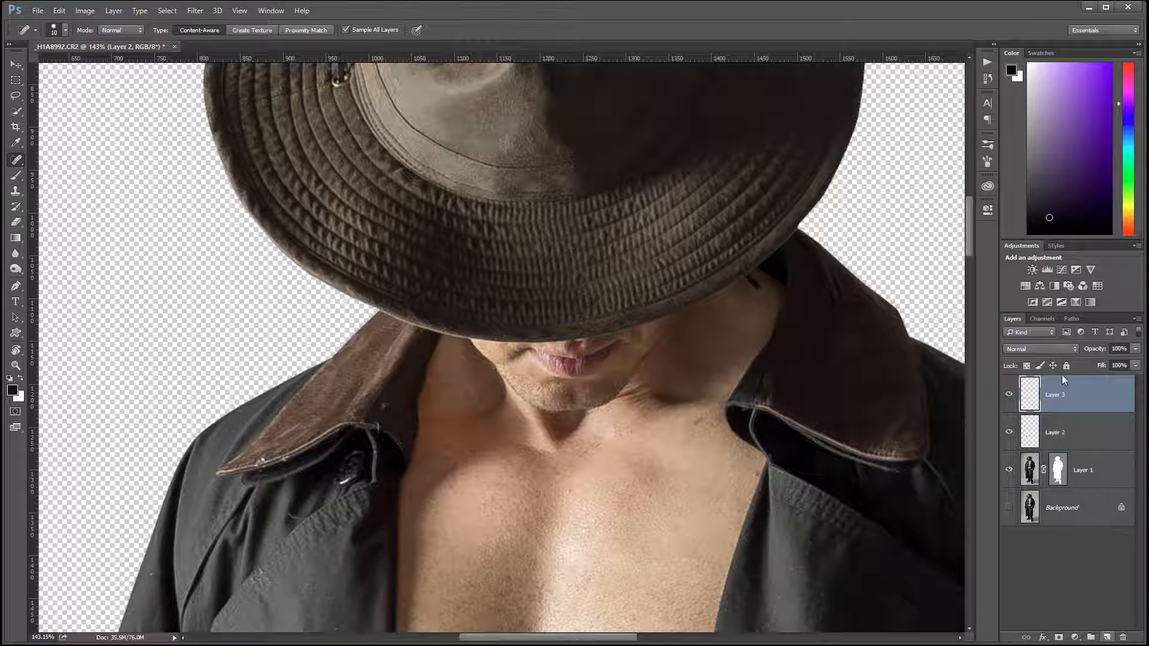
pyautogui.doubleClick(1056, 433)
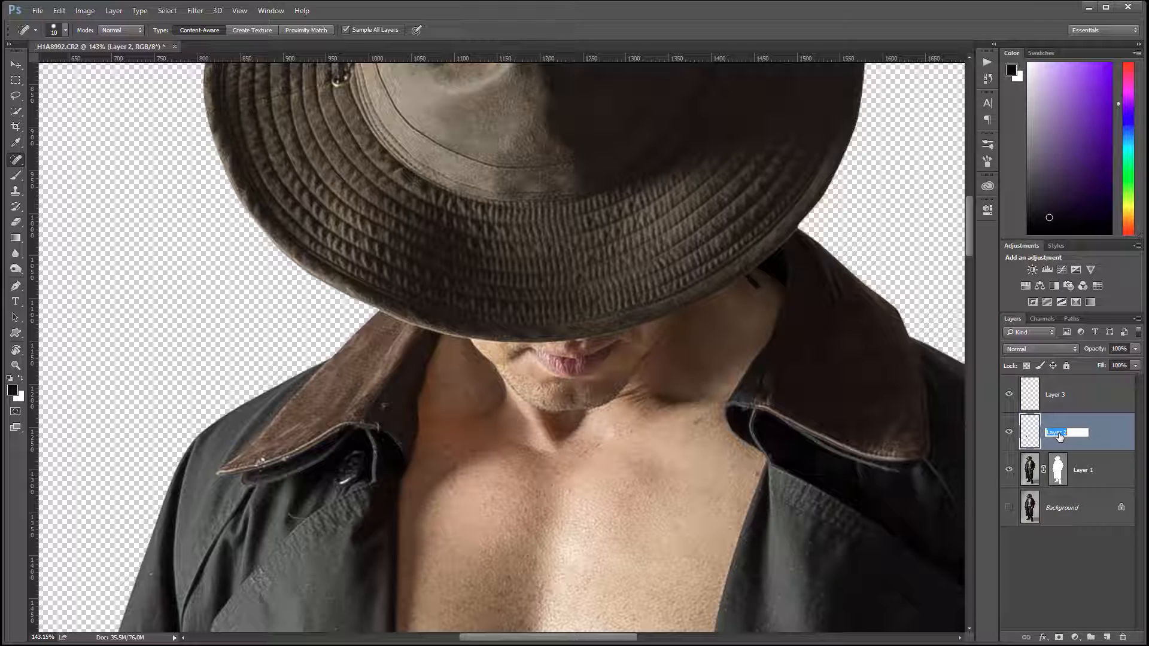
pyautogui.write('Fixes')
pyautogui.press('Return')
# Step: Rename the new empty top layer as D&B
pyautogui.click(1062, 395)
pyautogui.doubleClick(1056, 395)
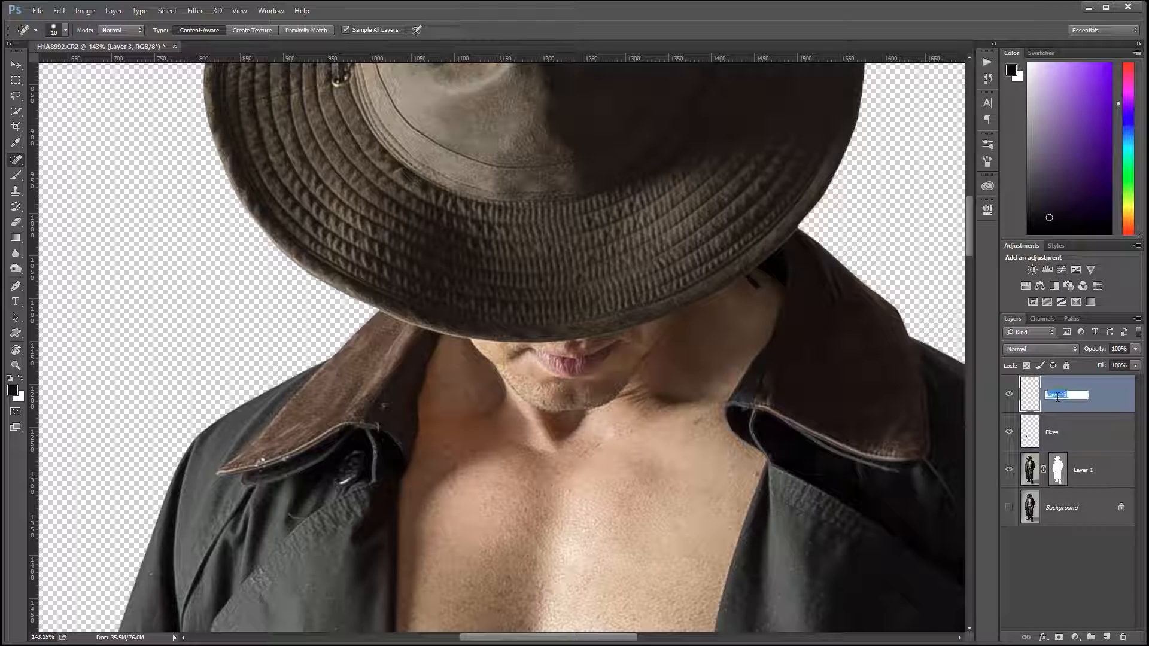
pyautogui.write('D&B')
pyautogui.press('Return')
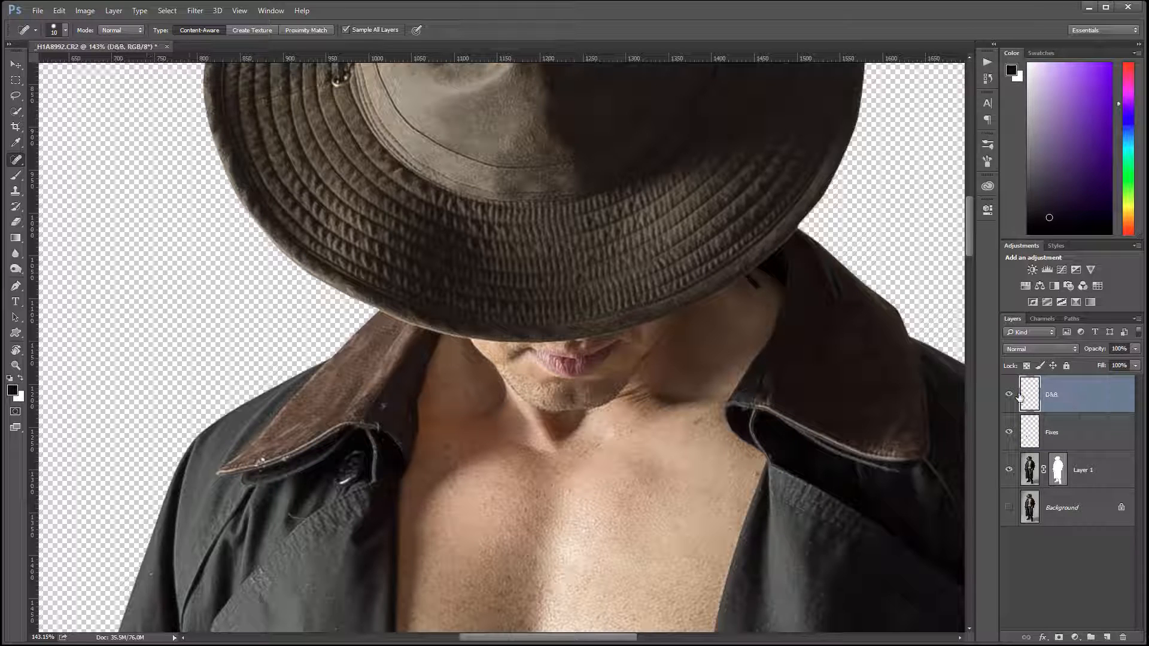
# Step: Fill the D&B layer with 50% Gray and set its blend mode to Soft Light
pyautogui.hotkey('shift', 'F5')
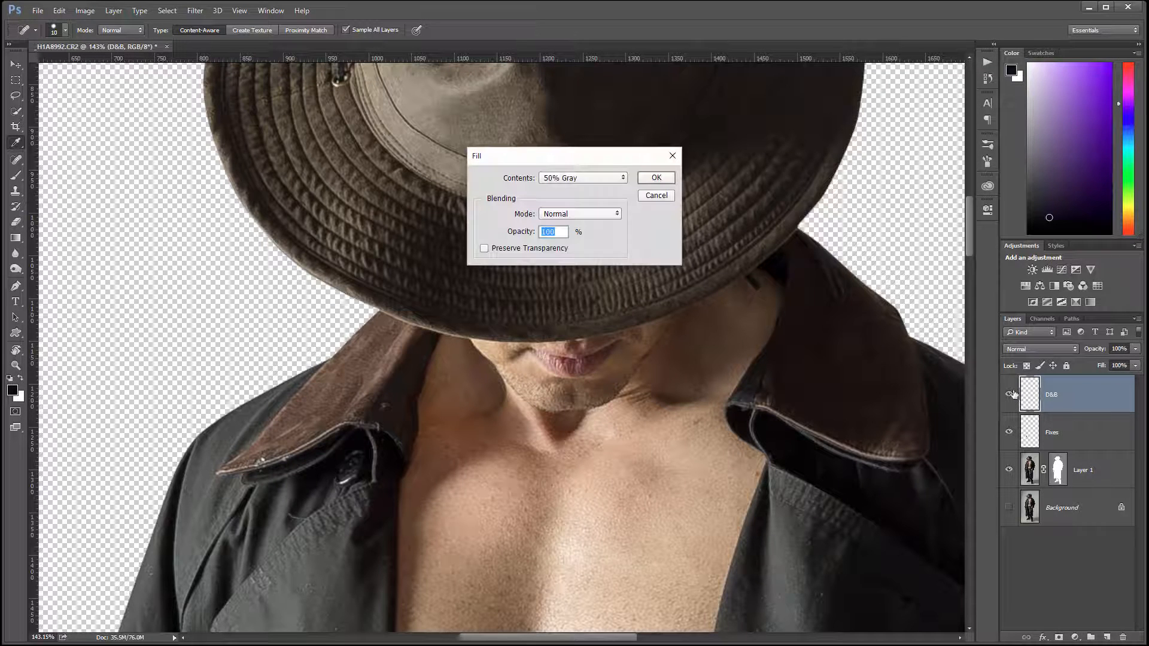
pyautogui.click(656, 177)
pyautogui.press('j')
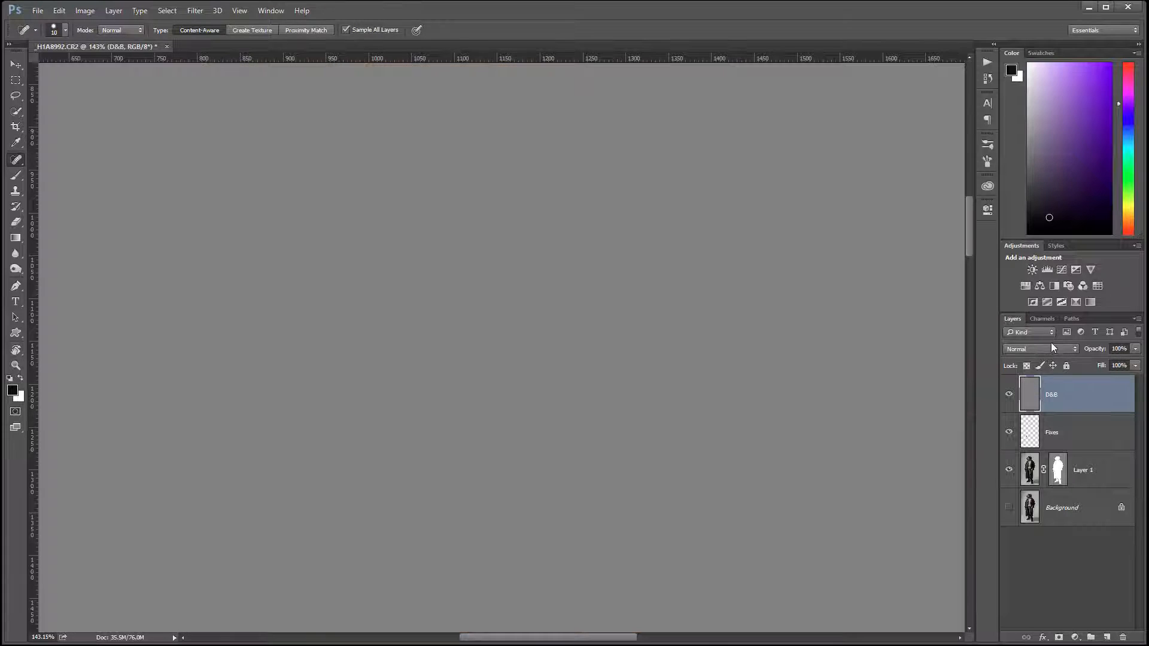
pyautogui.click(1060, 350)
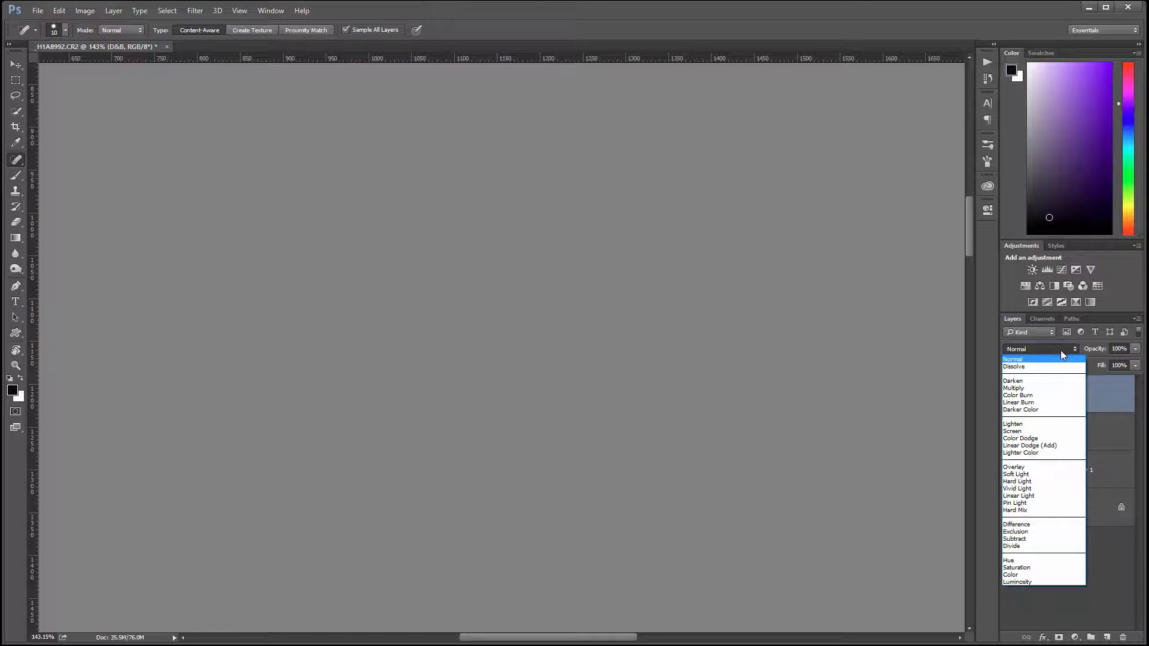
pyautogui.click(1047, 479)
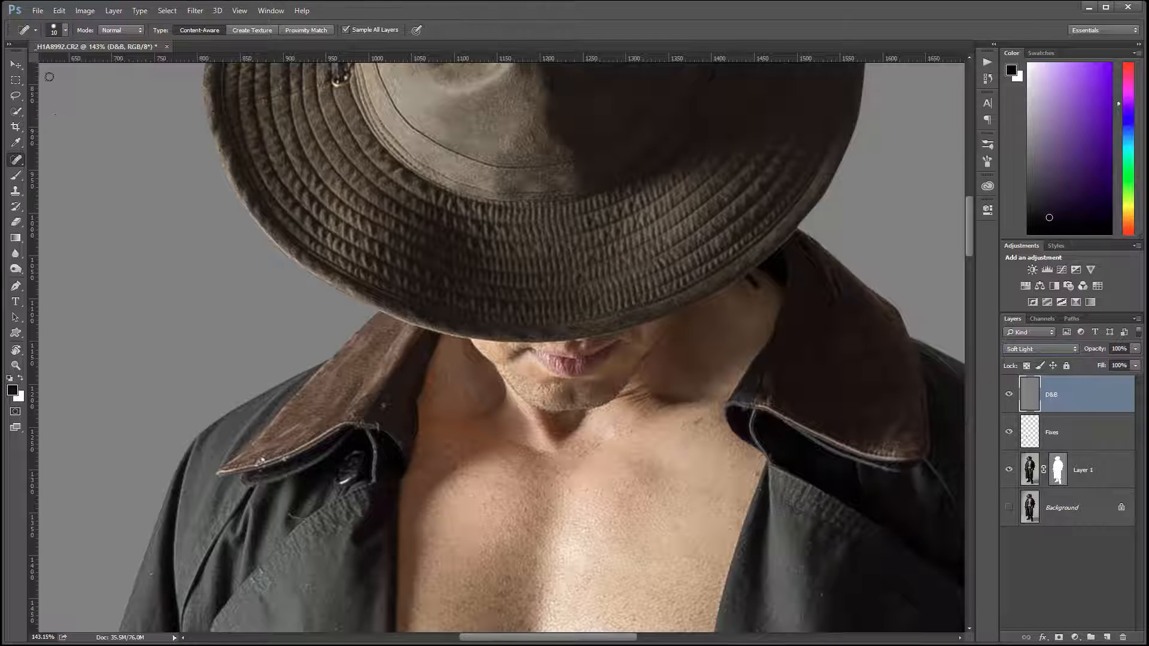
# Step: Rename the masked cut-out layer as Model
pyautogui.click(15, 64)
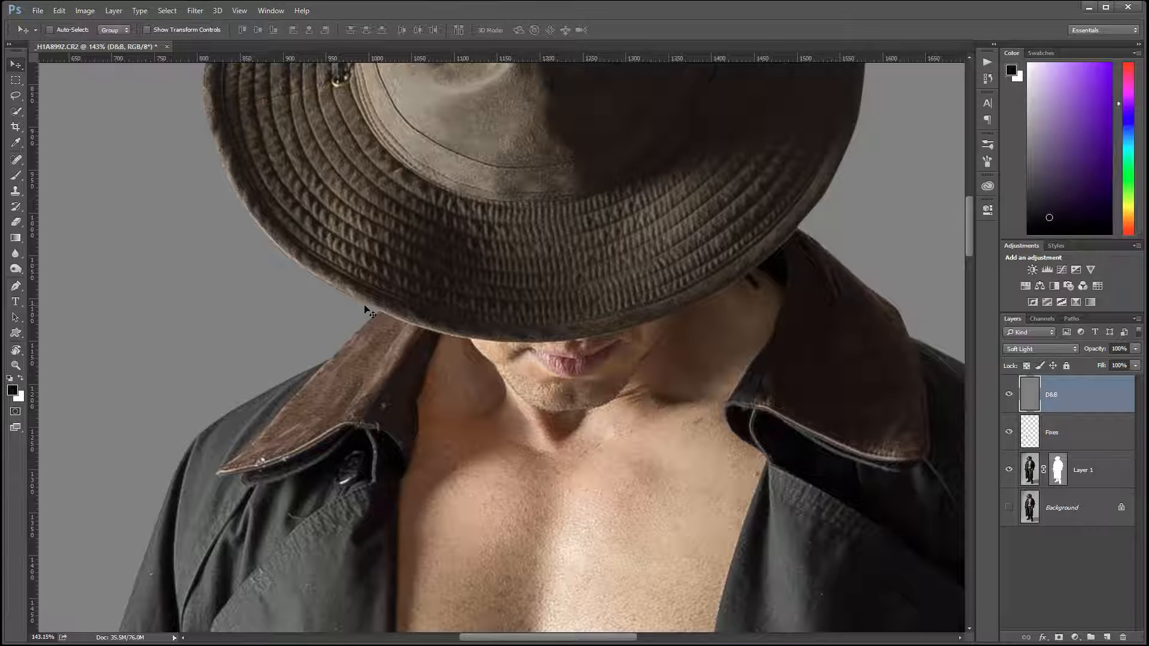
pyautogui.scroll(-5, 368, 311)
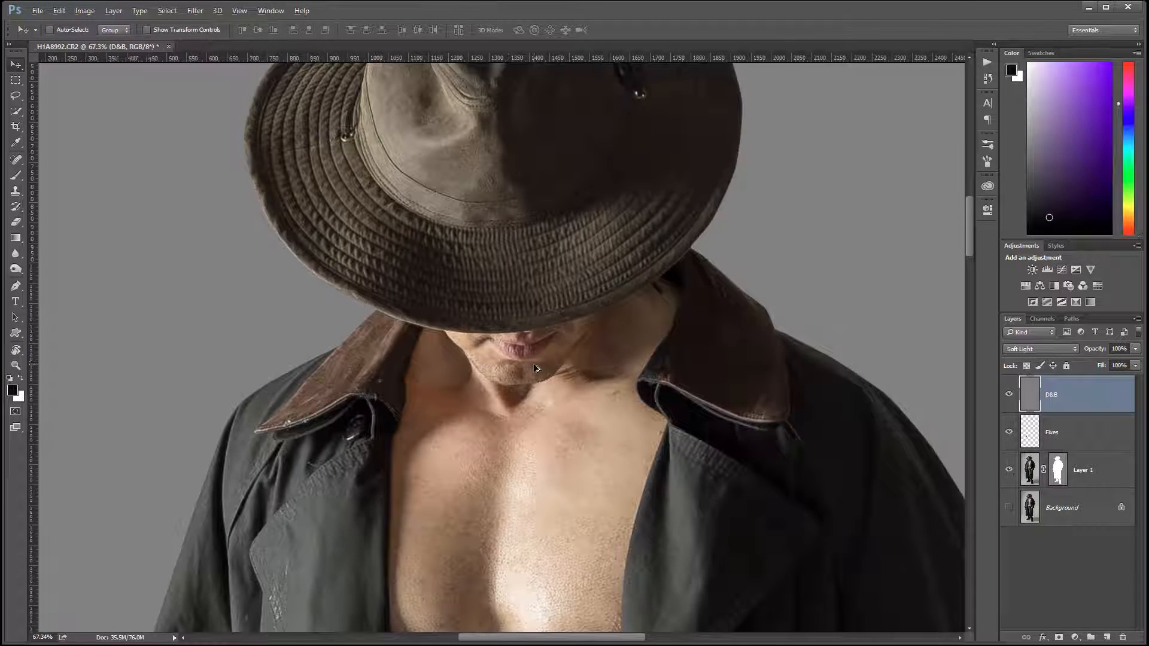
pyautogui.scroll(-3, 534, 367)
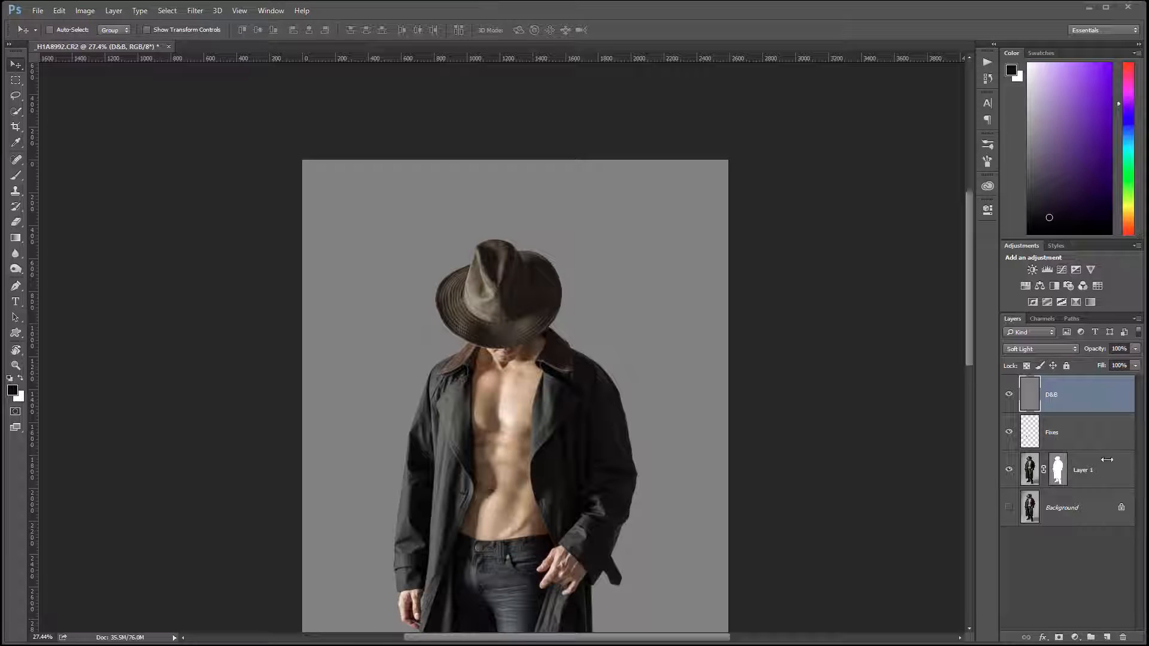
pyautogui.doubleClick(1081, 470)
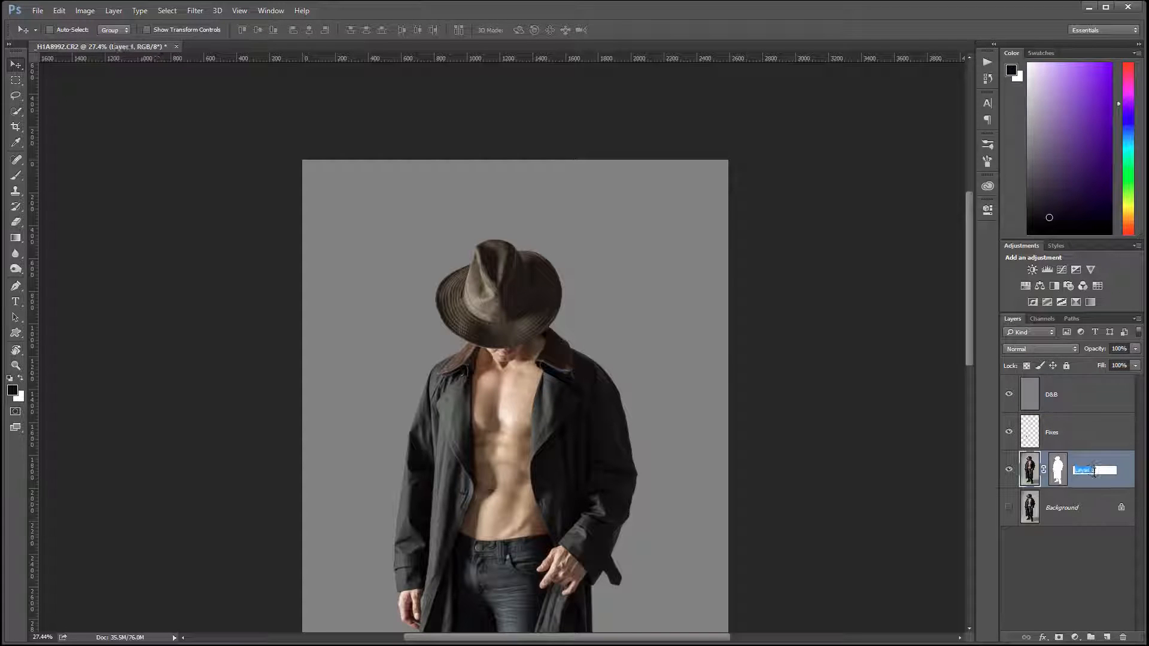
pyautogui.write('Model')
# Step: Clip the Fixes and D&B layers to the Model layer
pyautogui.click(1086, 446)
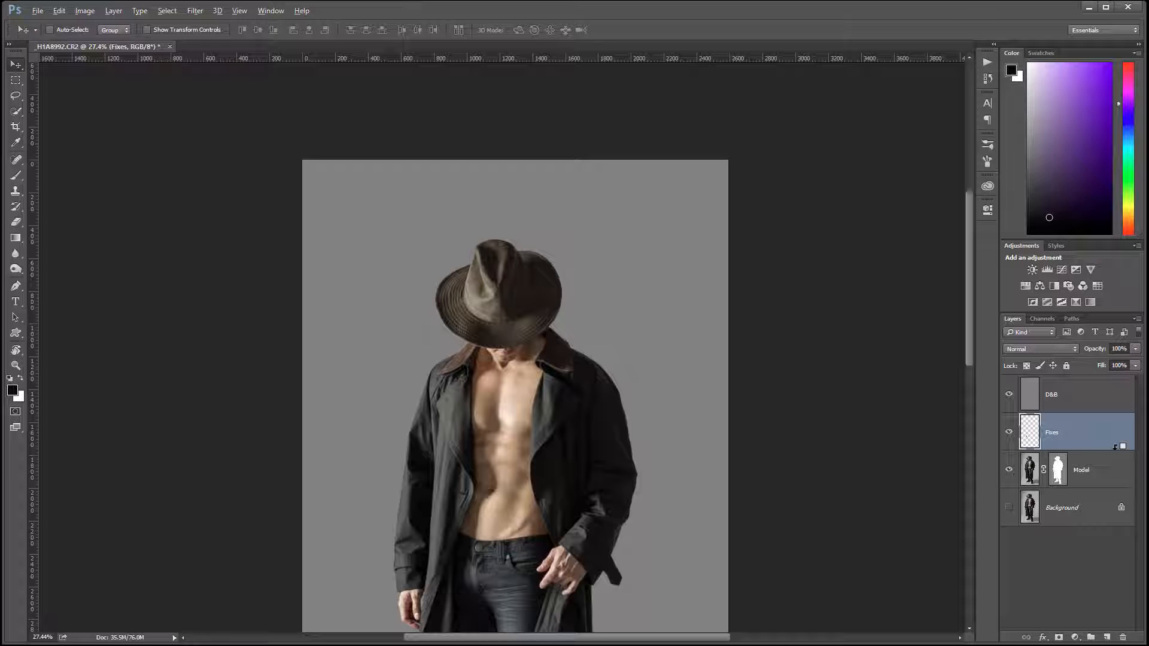
pyautogui.hotkey('ctrl', 'alt', 'g')
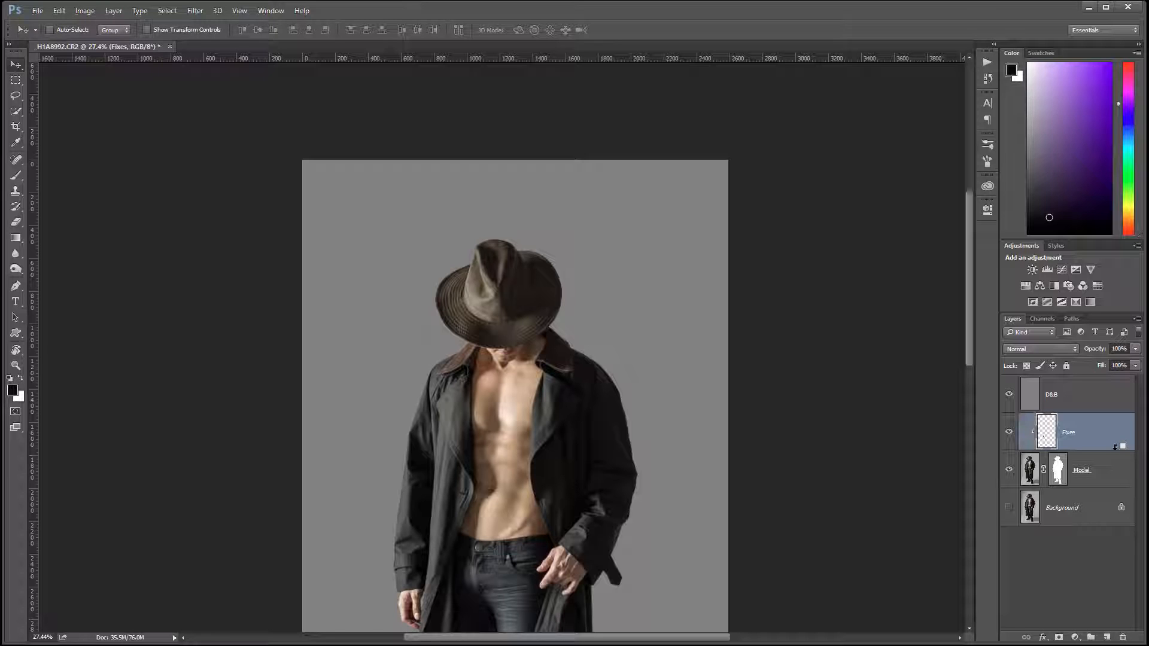
pyautogui.keyDown('alt'); pyautogui.click(1104, 412); pyautogui.keyUp('alt')
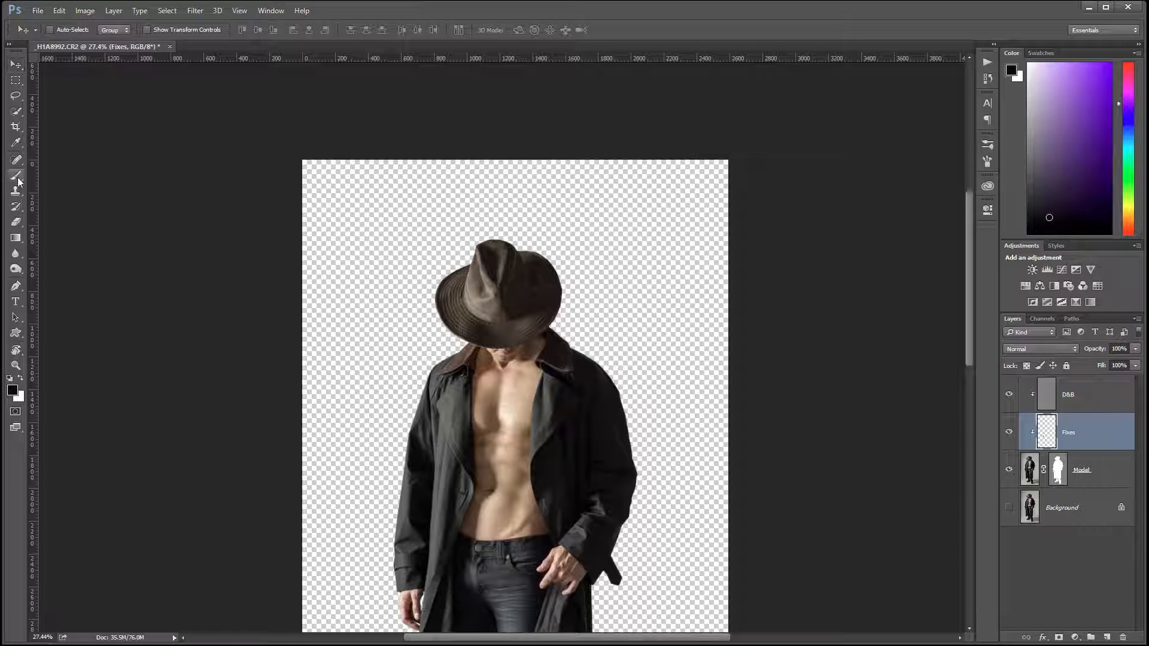
# Step: On the D&B layer, burn the neck and chest shadows with a soft 80 px black brush at 10% opacity
pyautogui.press('b')
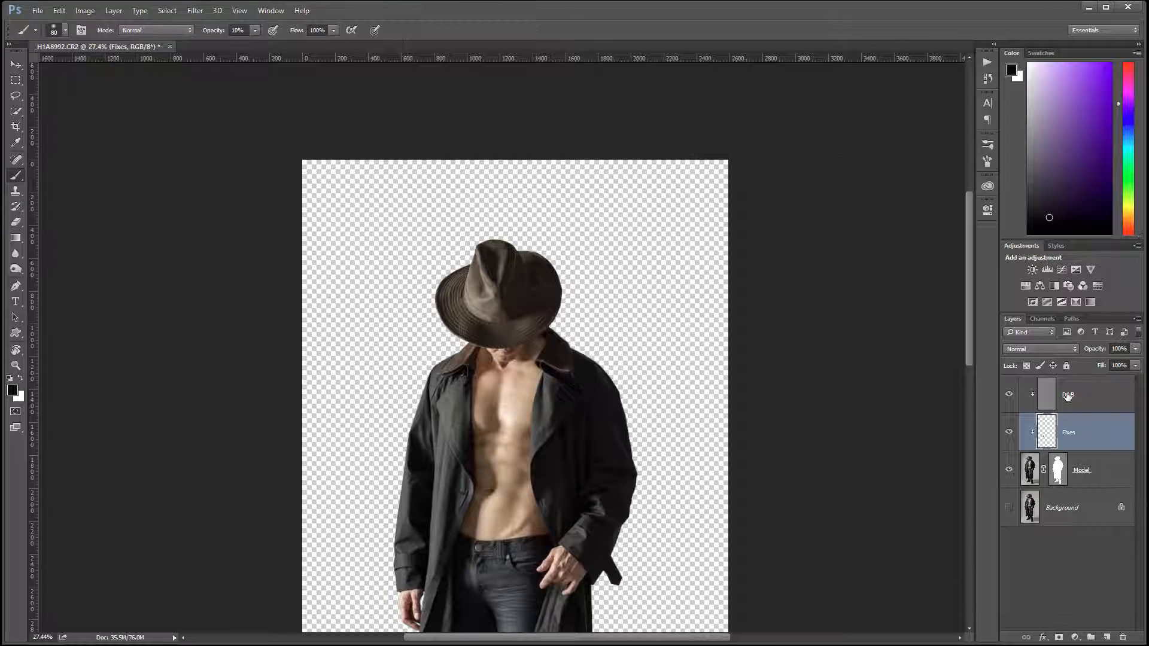
pyautogui.click(1041, 398)
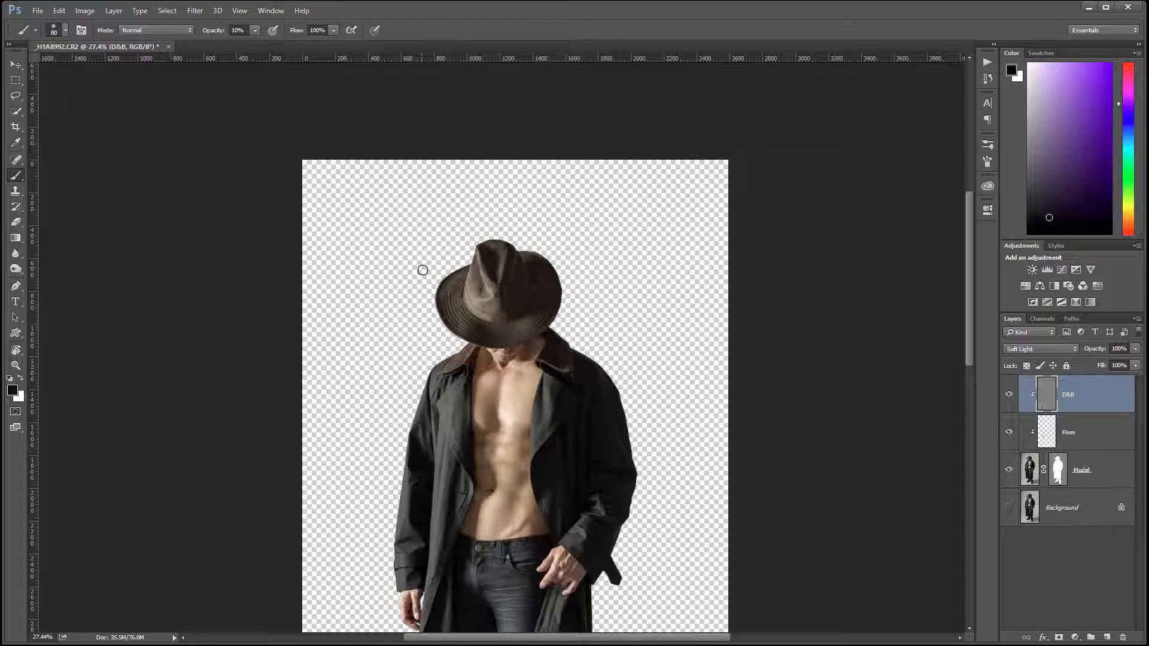
pyautogui.rightClick(526, 335)
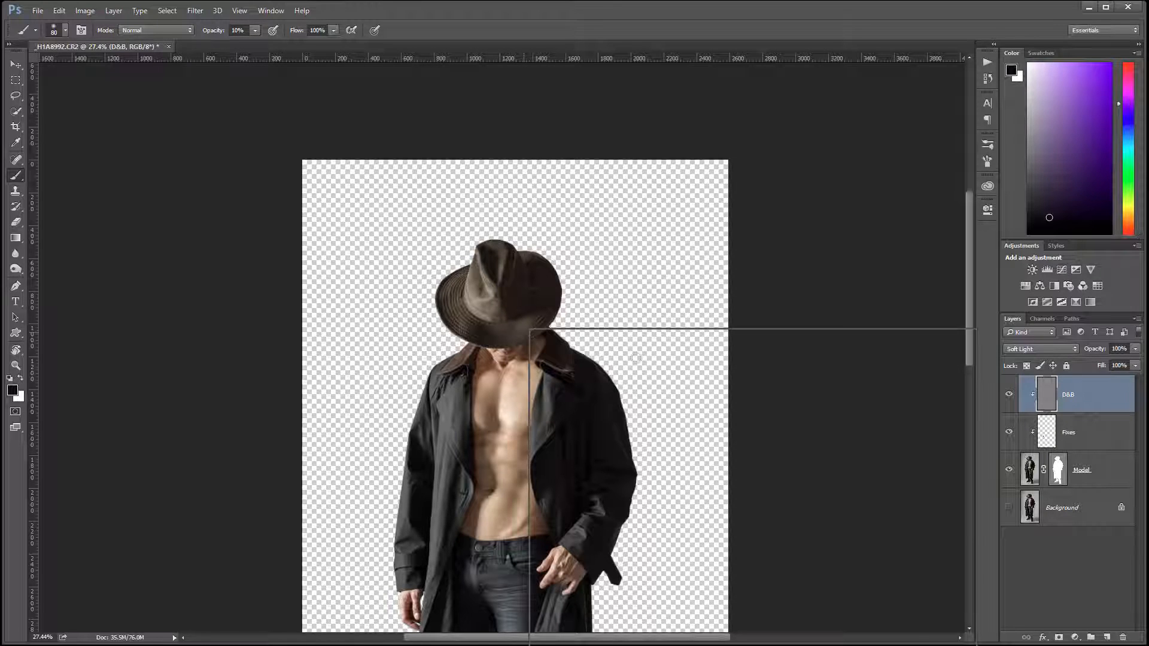
pyautogui.click(812, 232)
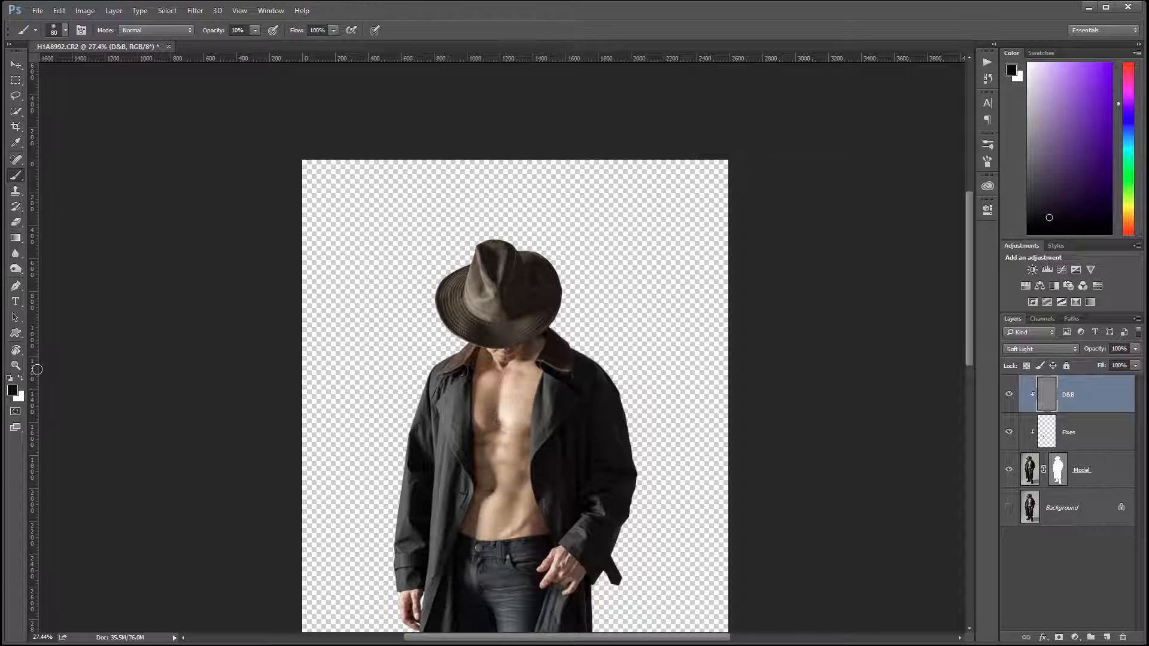
pyautogui.scroll(5, 505, 373)
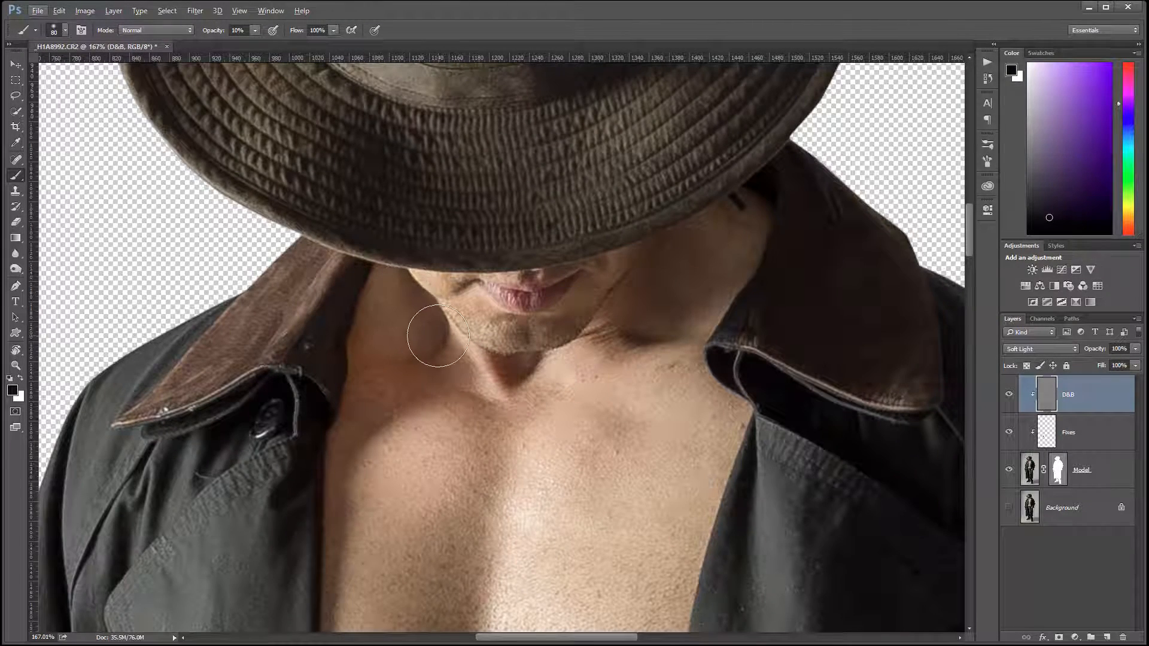
pyautogui.scroll(1, 437, 336)
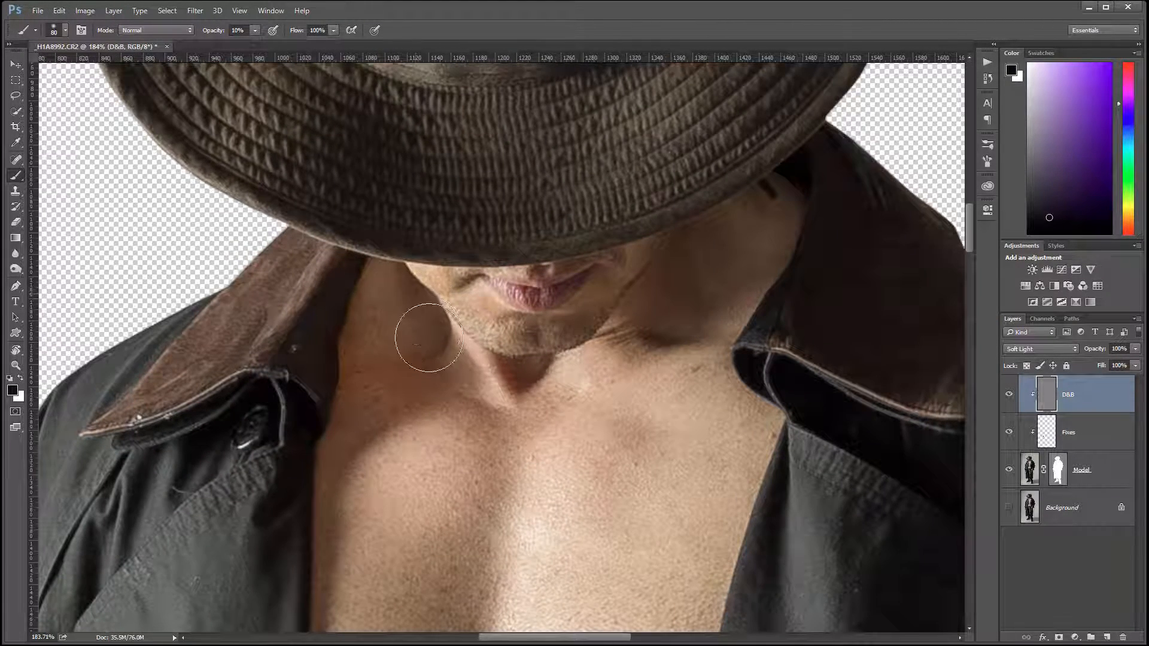
pyautogui.moveTo(432, 335)
pyautogui.mouseDown()
pyautogui.moveTo(449, 373)
pyautogui.moveTo(396, 384)
pyautogui.moveTo(400, 398)
pyautogui.moveTo(413, 384)
pyautogui.moveTo(338, 447)
pyautogui.moveTo(350, 317)
pyautogui.moveTo(428, 344)
pyautogui.mouseUp()
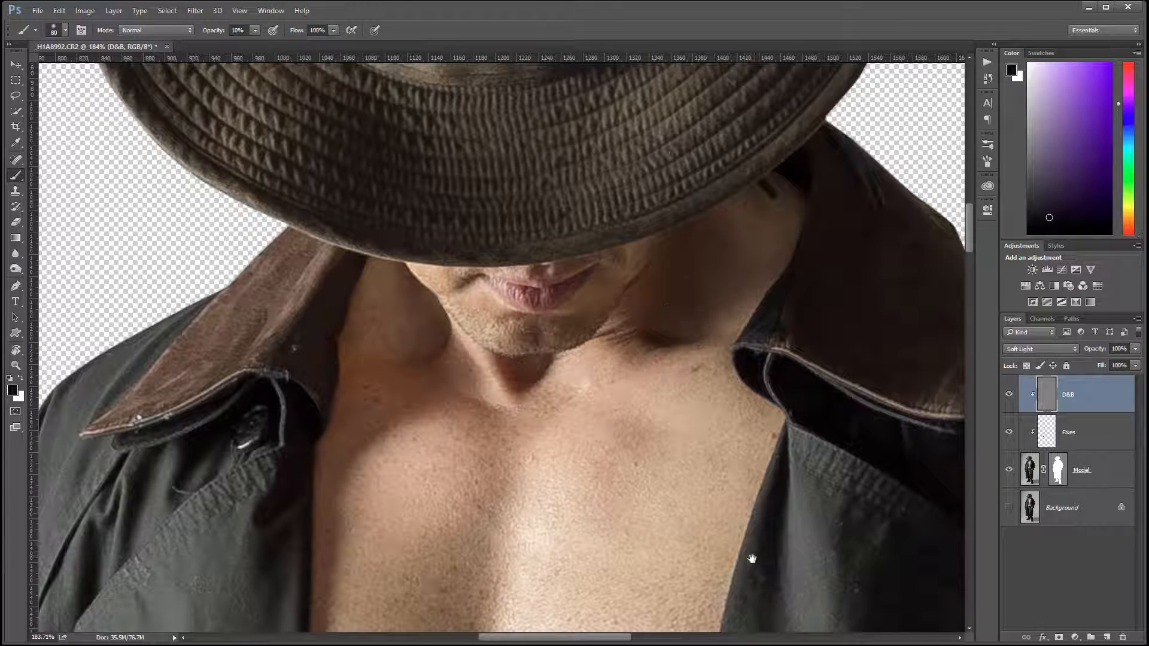
pyautogui.moveTo(752, 558); pyautogui.dragTo(705, 236)
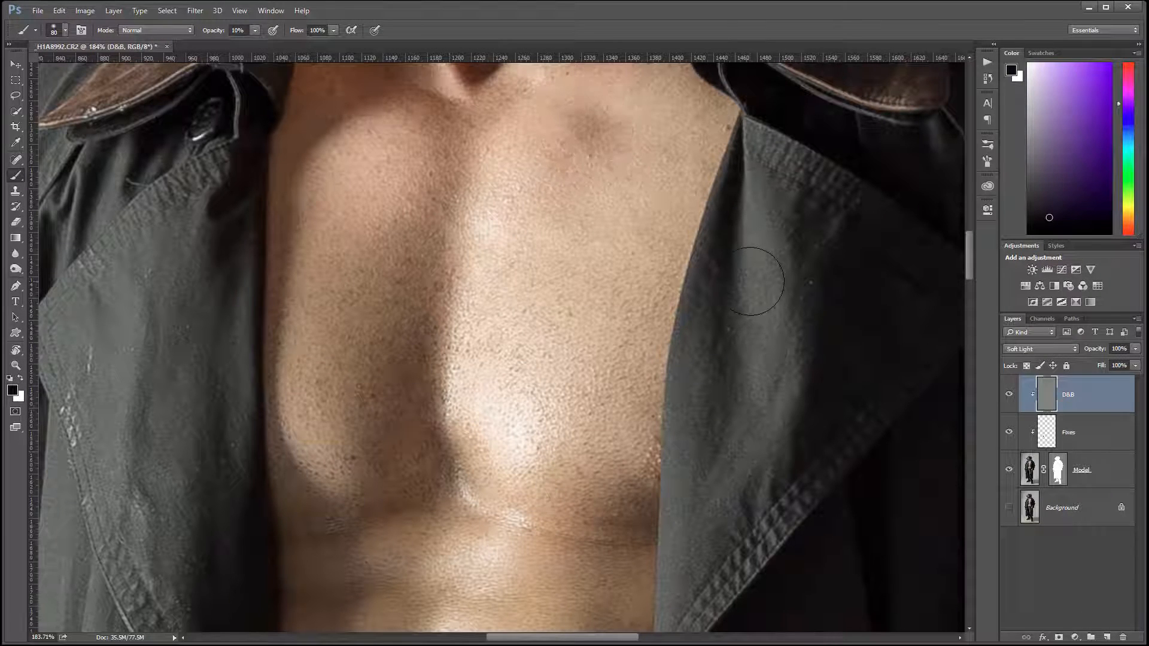
pyautogui.moveTo(598, 410); pyautogui.dragTo(652, 128)
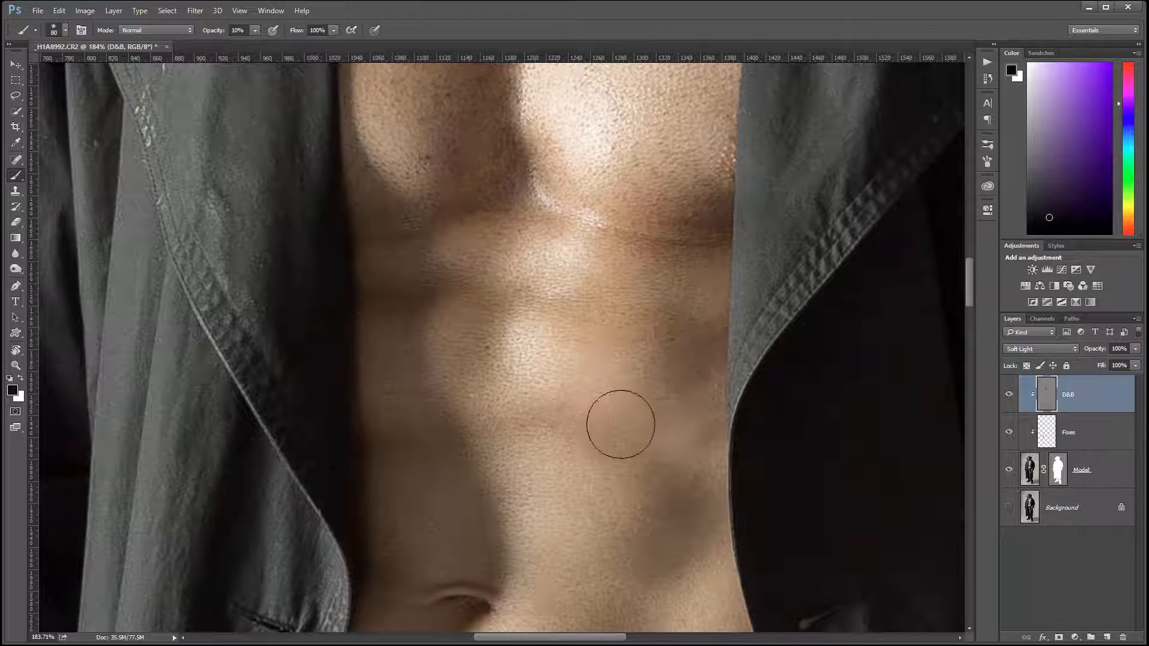
# Step: Burn the shadows around the abdominal muscles and the hip crease above the waistband with the same soft black brush
pyautogui.moveTo(774, 552)
pyautogui.mouseDown()
pyautogui.moveTo(682, 326)
pyautogui.moveTo(674, 231)
pyautogui.mouseUp()
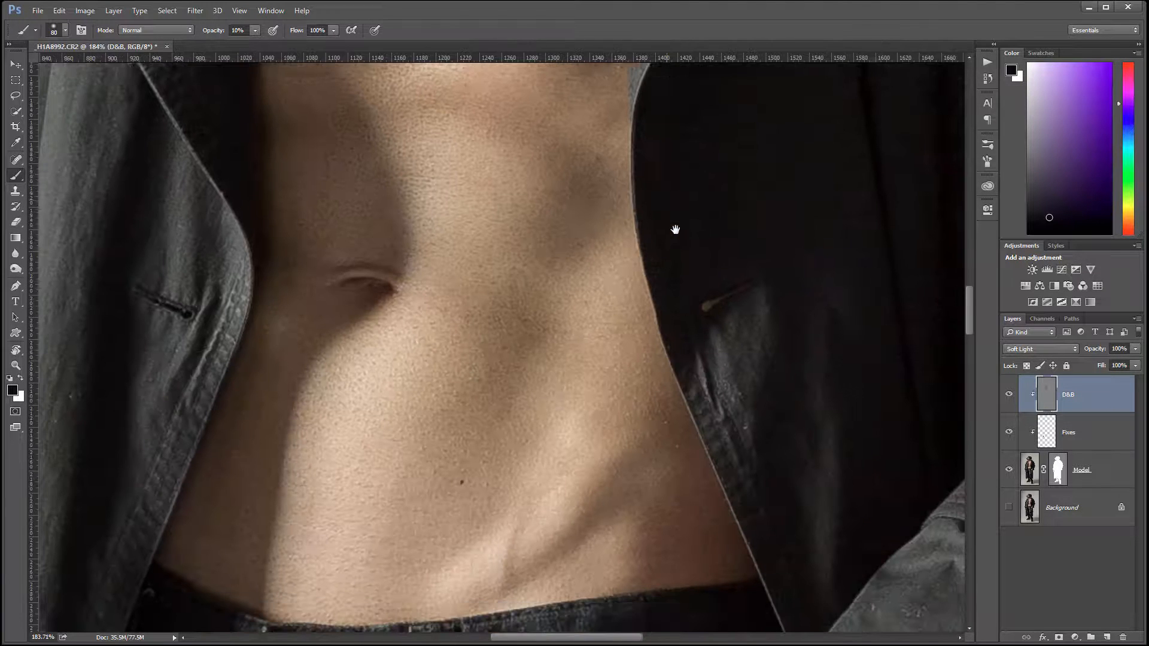
pyautogui.moveTo(534, 347)
pyautogui.mouseDown()
pyautogui.moveTo(447, 292)
pyautogui.moveTo(522, 315)
pyautogui.moveTo(513, 361)
pyautogui.mouseUp()
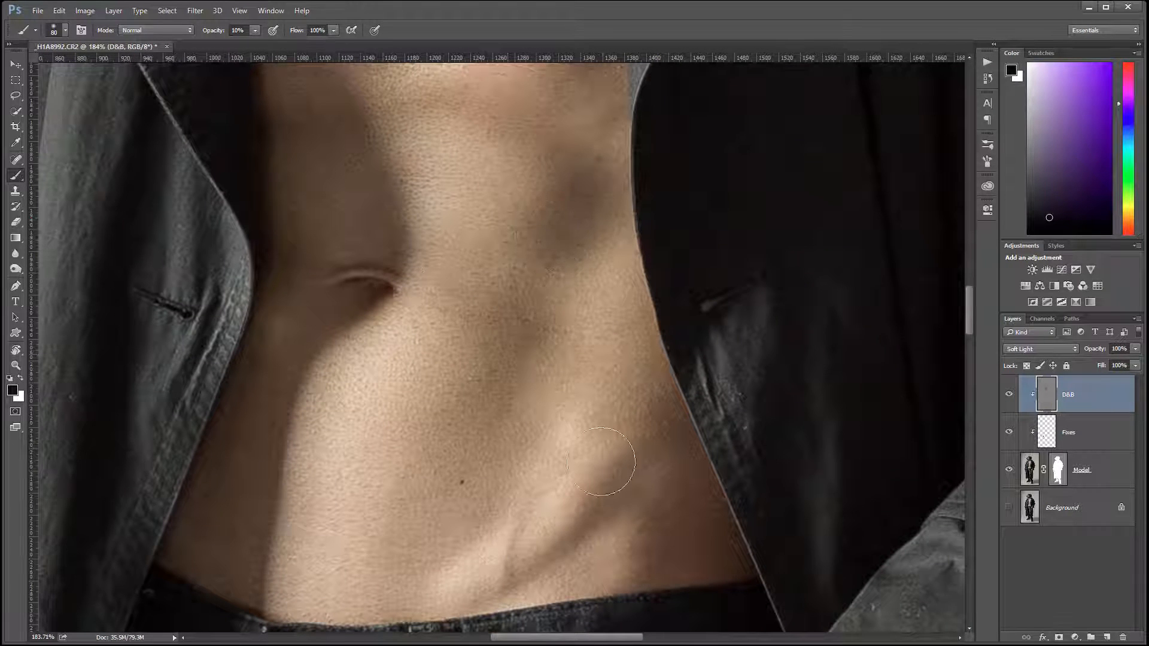
pyautogui.moveTo(603, 470)
pyautogui.mouseDown()
pyautogui.moveTo(604, 505)
pyautogui.moveTo(543, 564)
pyautogui.moveTo(624, 505)
pyautogui.mouseUp()
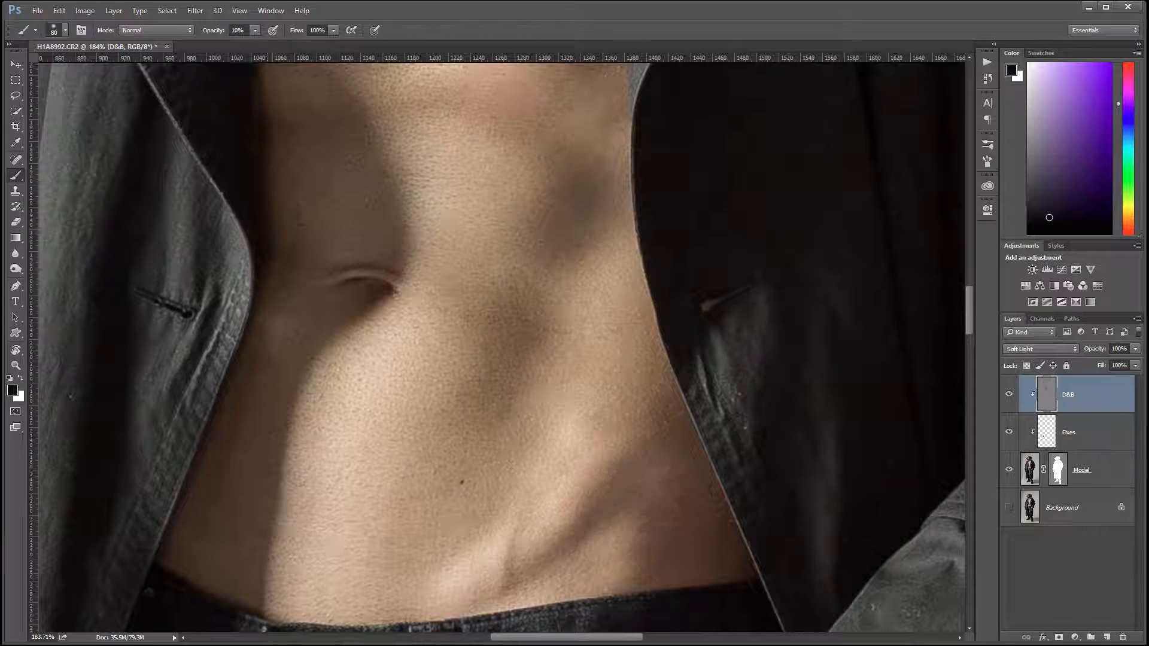
pyautogui.moveTo(311, 369)
pyautogui.mouseDown()
pyautogui.moveTo(346, 275)
pyautogui.moveTo(315, 313)
pyautogui.moveTo(326, 265)
pyautogui.moveTo(260, 142)
pyautogui.moveTo(329, 116)
pyautogui.mouseUp()
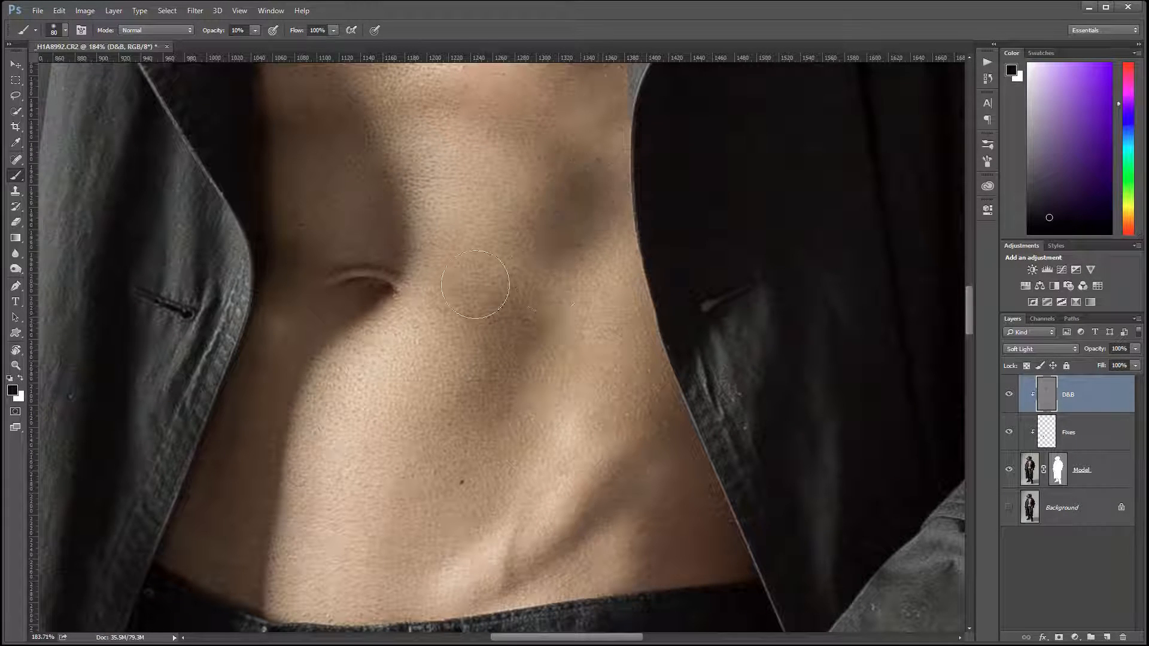
pyautogui.moveTo(636, 530)
pyautogui.mouseDown()
pyautogui.moveTo(637, 482)
pyautogui.moveTo(672, 526)
pyautogui.moveTo(708, 529)
pyautogui.moveTo(677, 582)
pyautogui.mouseUp()
pyautogui.hotkey('alt', 'space')
pyautogui.click(505, 215)
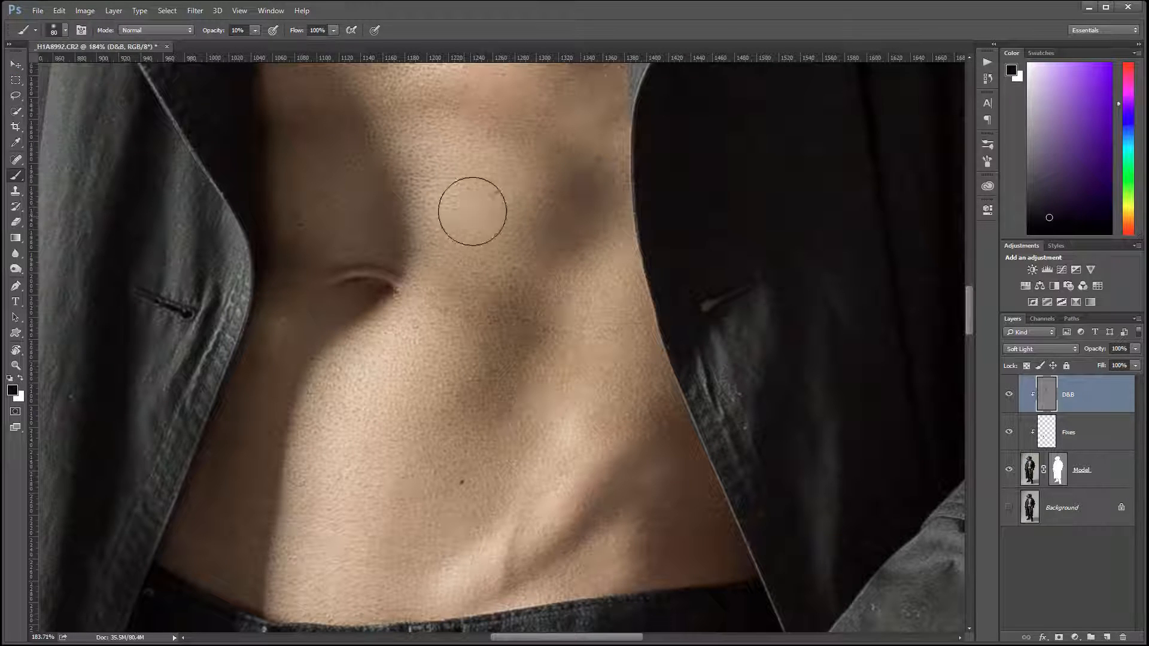
# Step: Darken the long folds on the coat's shadowed side and the creases of its sleeve above the cuff
pyautogui.press('space')
pyautogui.moveTo(565, 370); pyautogui.dragTo(625, 569)
pyautogui.moveTo(617, 101); pyautogui.dragTo(553, 538)
pyautogui.moveTo(624, 165)
pyautogui.mouseDown()
pyautogui.moveTo(598, 375)
pyautogui.moveTo(598, 359)
pyautogui.mouseUp()
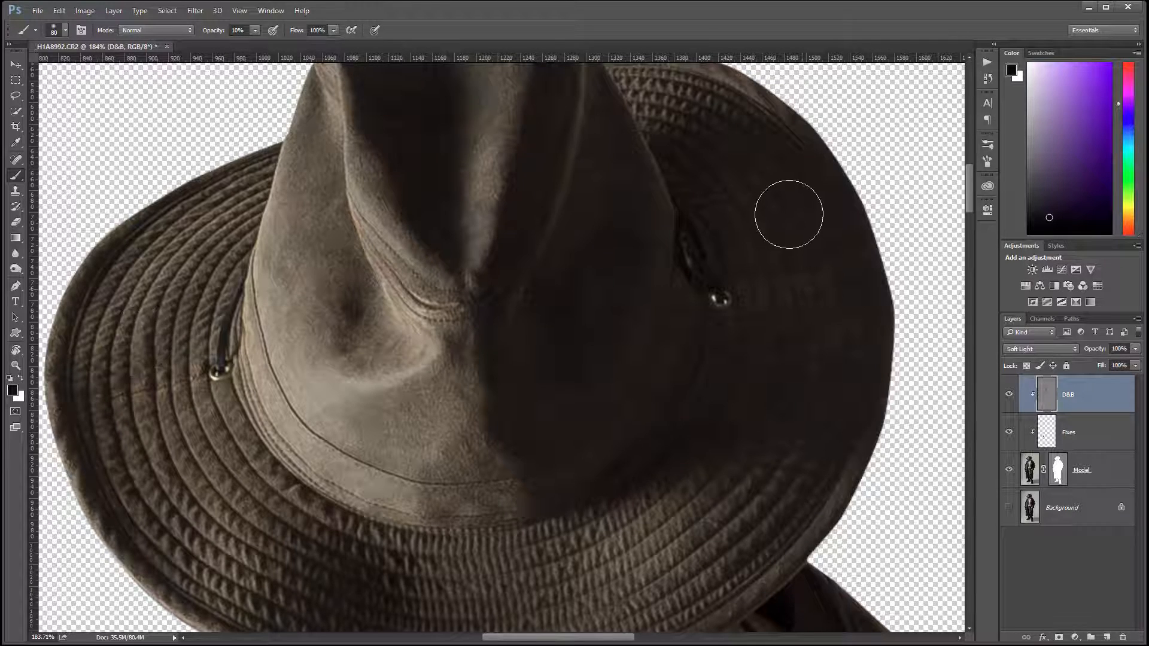
pyautogui.moveTo(718, 488); pyautogui.dragTo(623, 192)
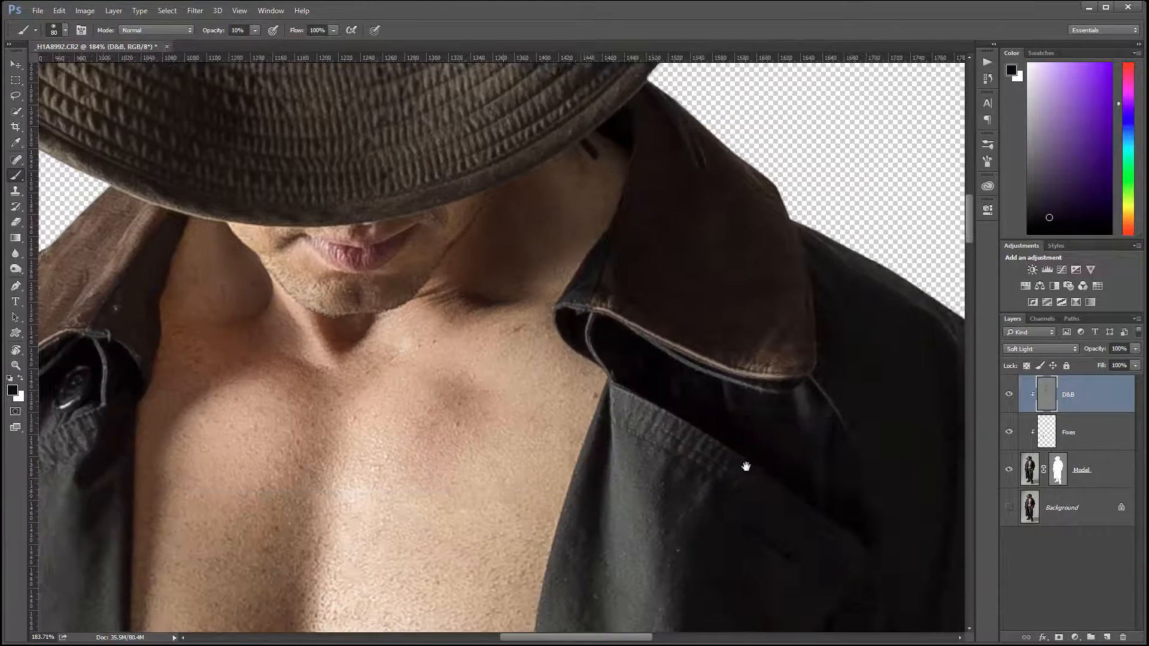
pyautogui.moveTo(744, 467); pyautogui.dragTo(643, 229)
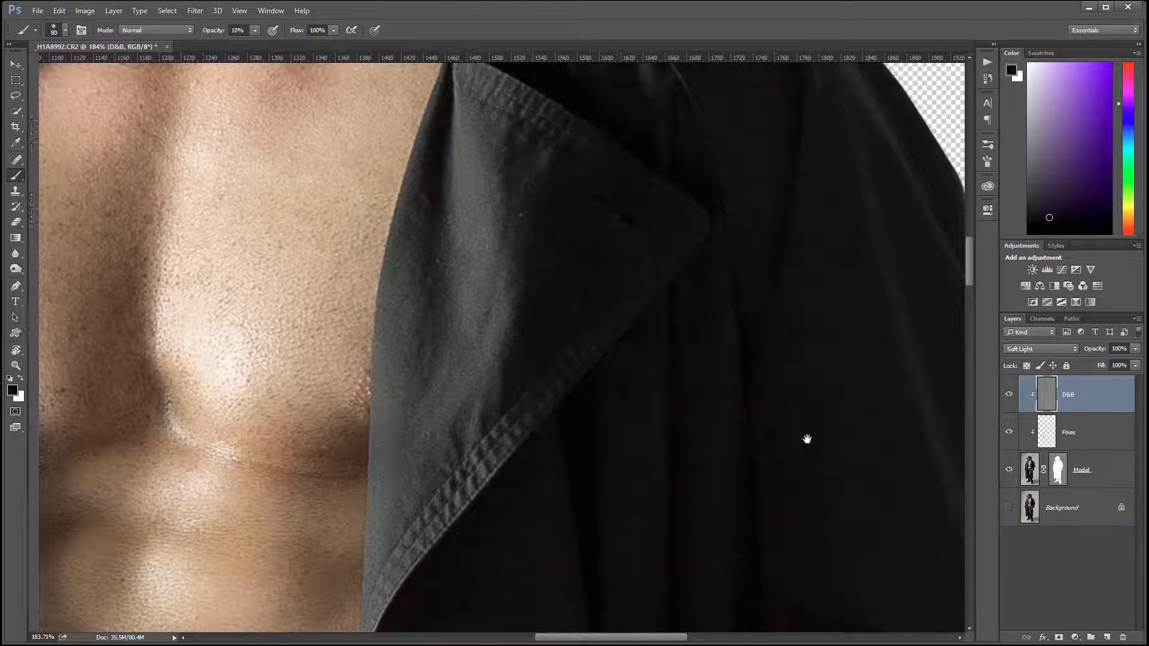
pyautogui.moveTo(807, 441); pyautogui.dragTo(790, 205)
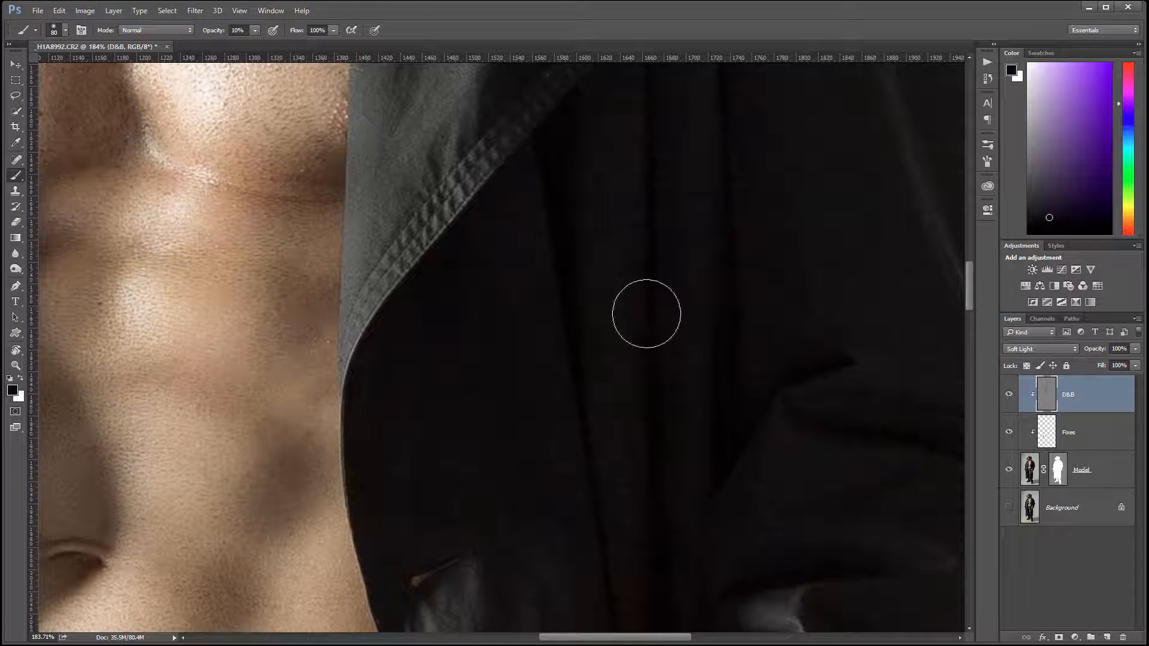
pyautogui.moveTo(714, 426)
pyautogui.mouseDown()
pyautogui.moveTo(768, 5)
pyautogui.moveTo(758, 47)
pyautogui.mouseUp()
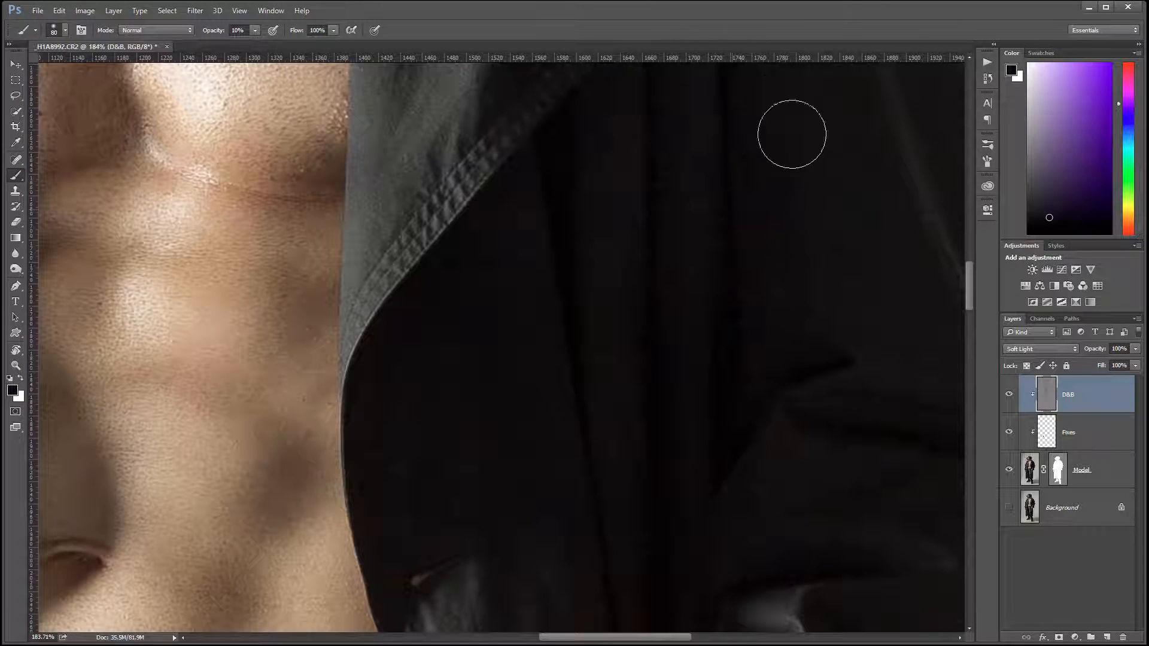
pyautogui.moveTo(891, 546); pyautogui.dragTo(725, 225)
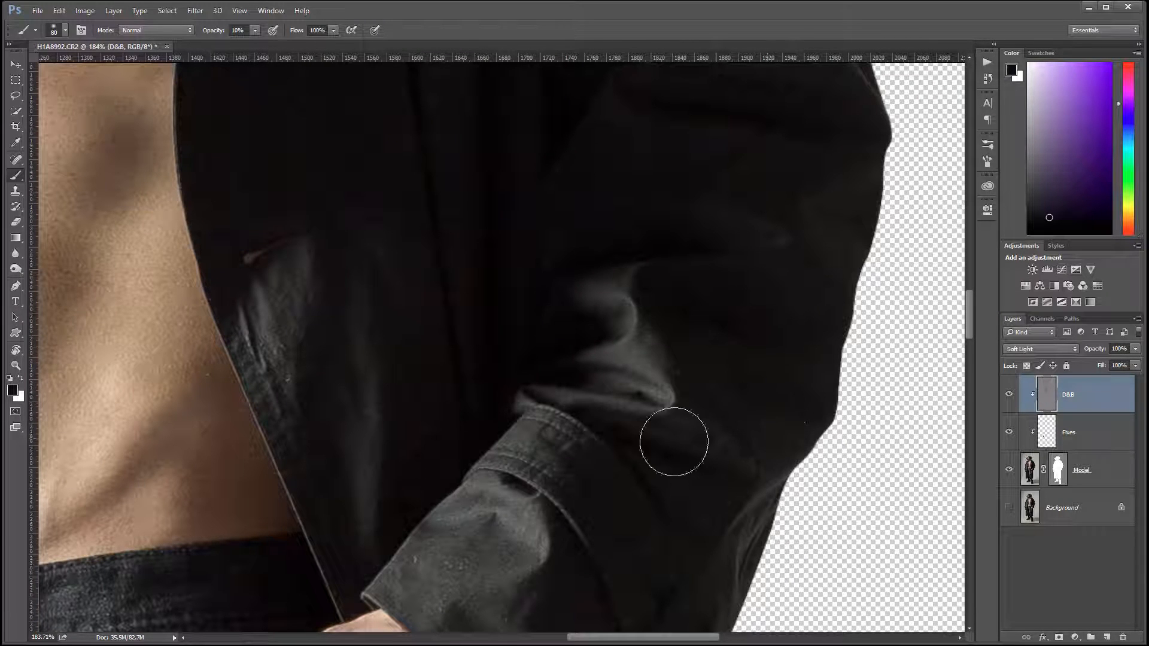
# Step: Burn the fold above the cuff strap on the coat sleeve of the lit side
pyautogui.moveTo(55, 549)
pyautogui.mouseDown()
pyautogui.moveTo(464, 402)
pyautogui.moveTo(669, 348)
pyautogui.mouseUp()
pyautogui.moveTo(342, 420); pyautogui.dragTo(695, 407)
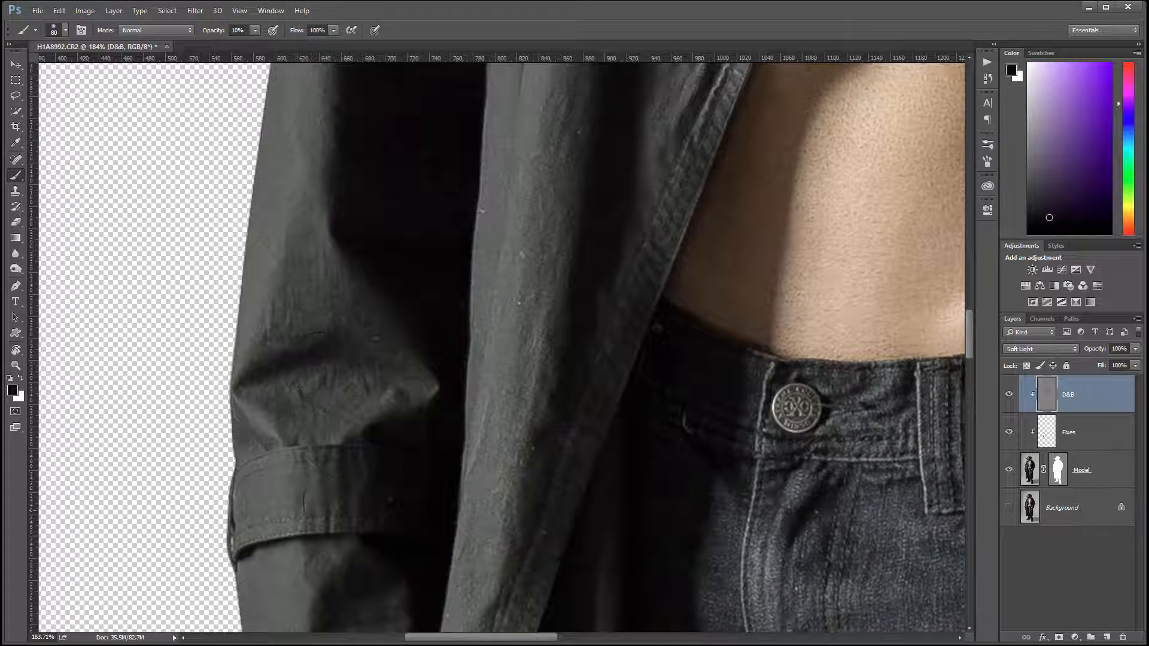
pyautogui.click(331, 388)
# Step: Reduce the brush to 35 px and burn the creases across the thigh of the jeans
pyautogui.moveTo(753, 510); pyautogui.dragTo(646, 106)
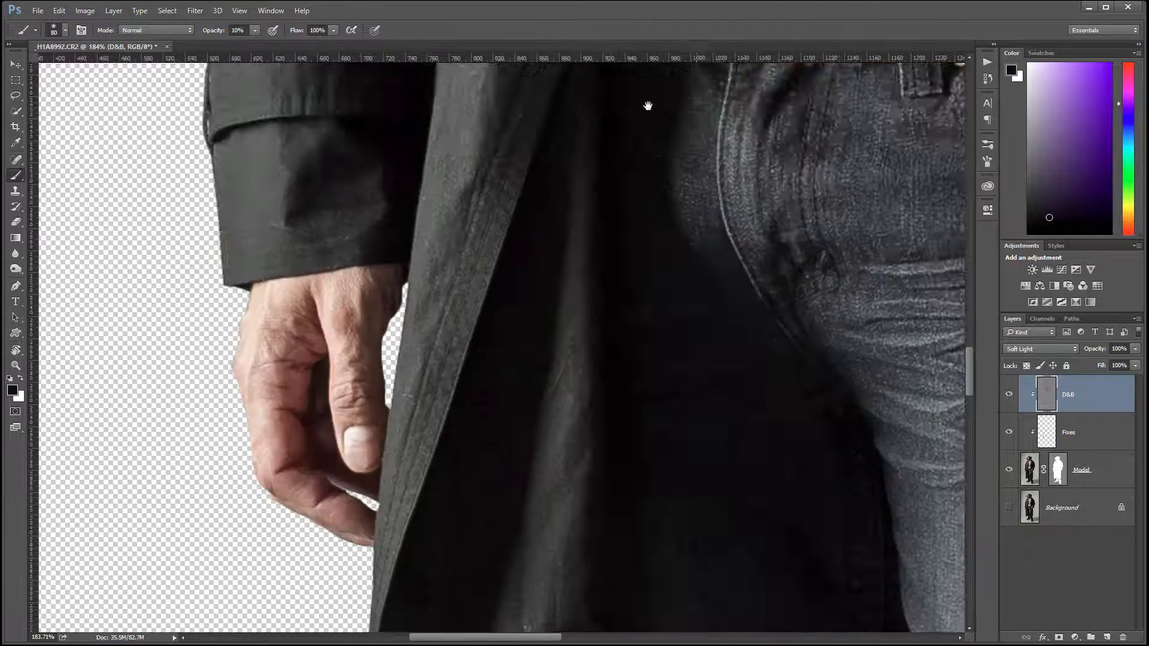
pyautogui.moveTo(754, 449); pyautogui.dragTo(532, 314)
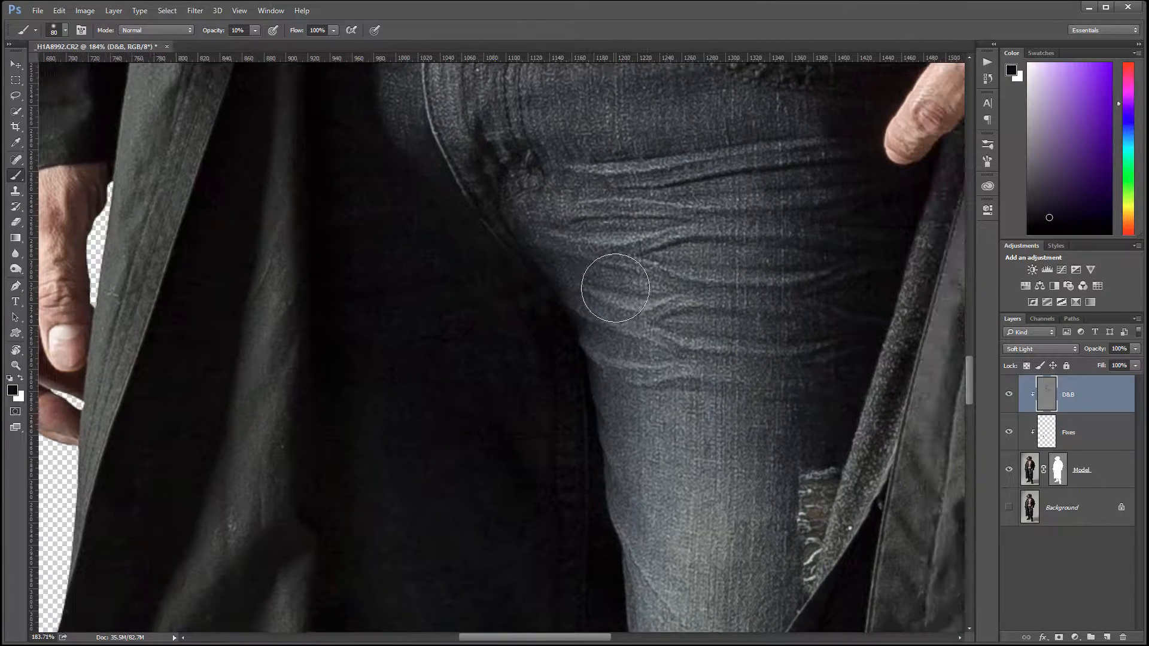
pyautogui.press('[')
pyautogui.press('[')
pyautogui.press('[')
pyautogui.press('[')
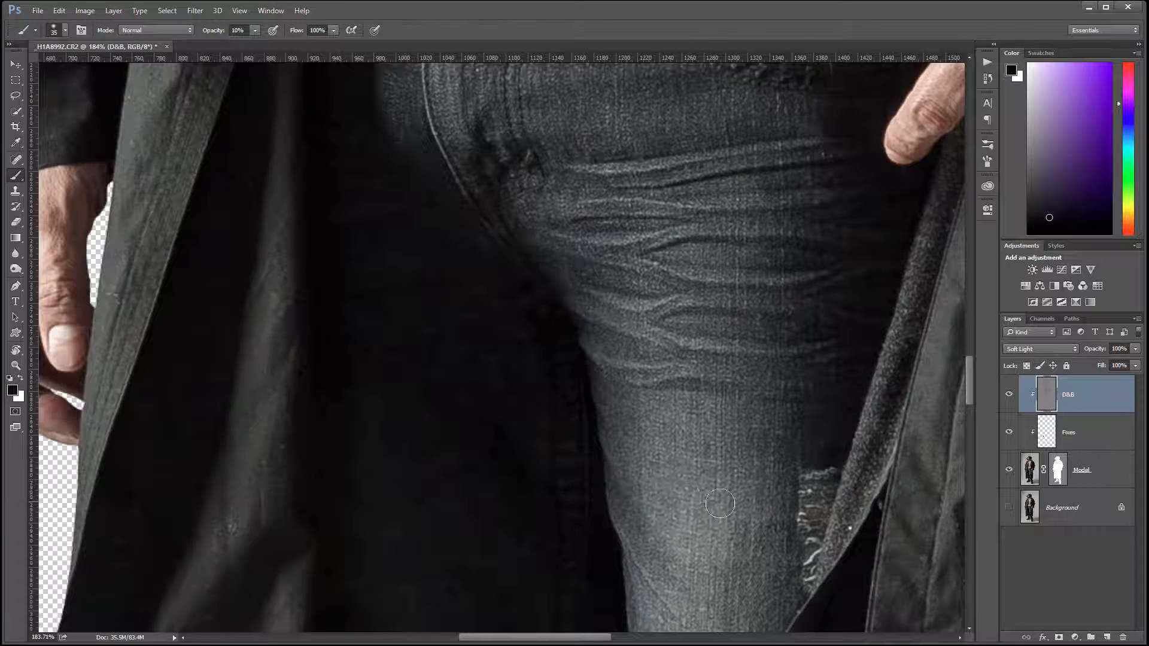
# Step: Burn the trouser folds above the laced shoe, and with white as foreground colour dodge the raised edge of the trouser cuff
pyautogui.moveTo(735, 489); pyautogui.dragTo(680, 72)
pyautogui.moveTo(692, 551); pyautogui.dragTo(735, 183)
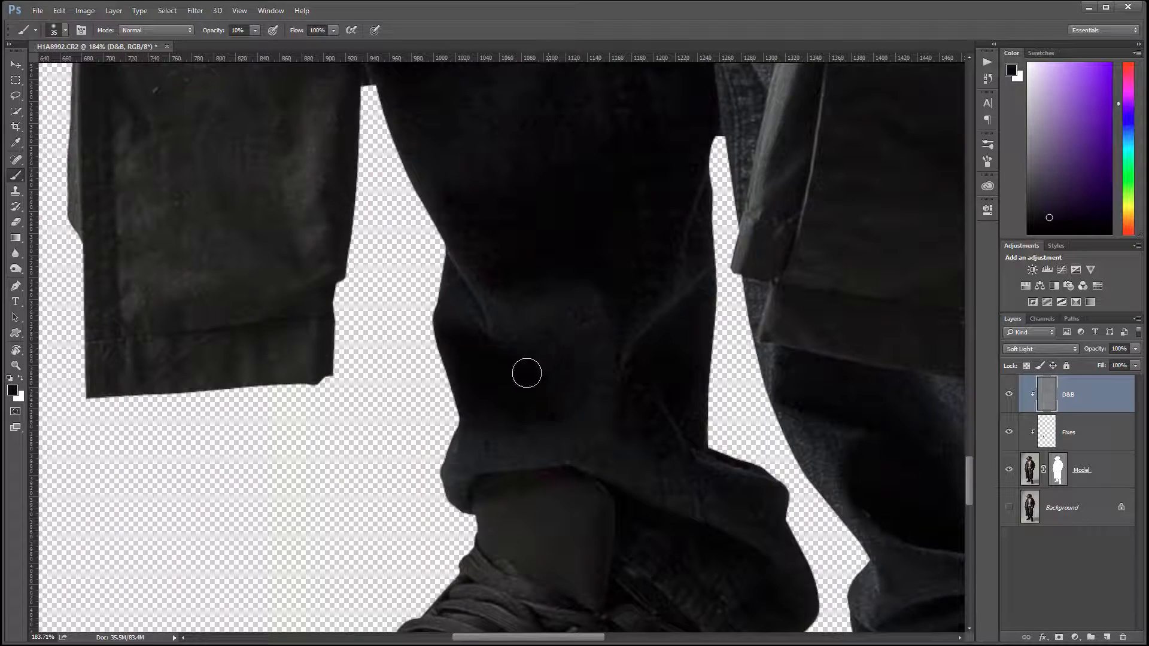
pyautogui.moveTo(795, 551); pyautogui.dragTo(687, 389)
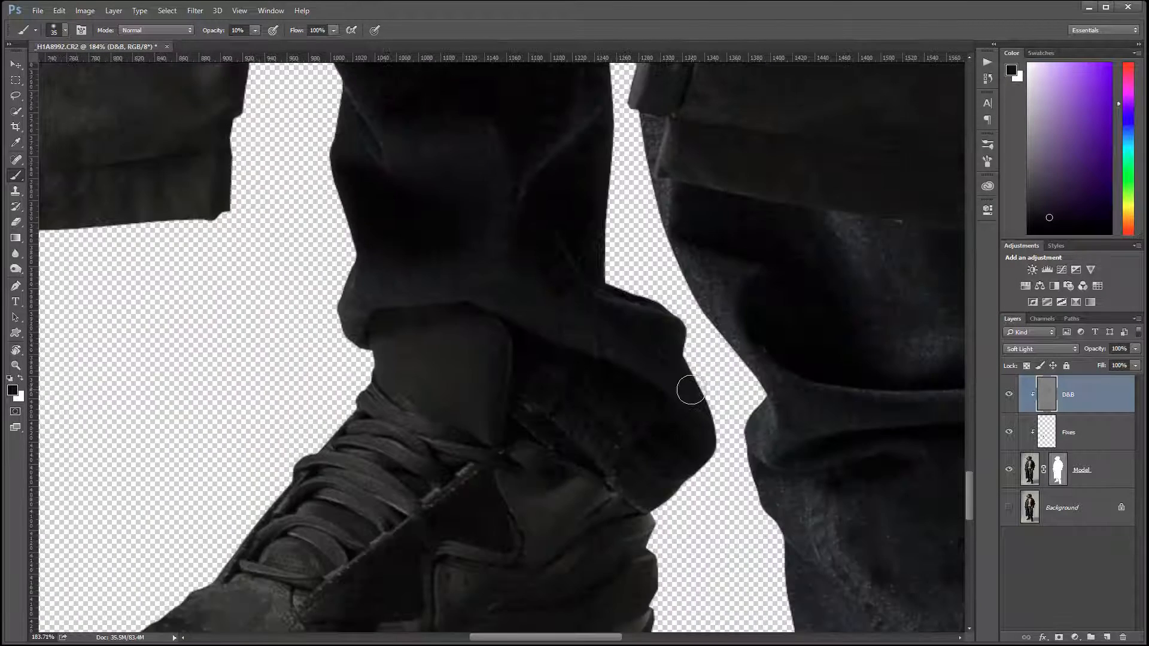
pyautogui.press('x')
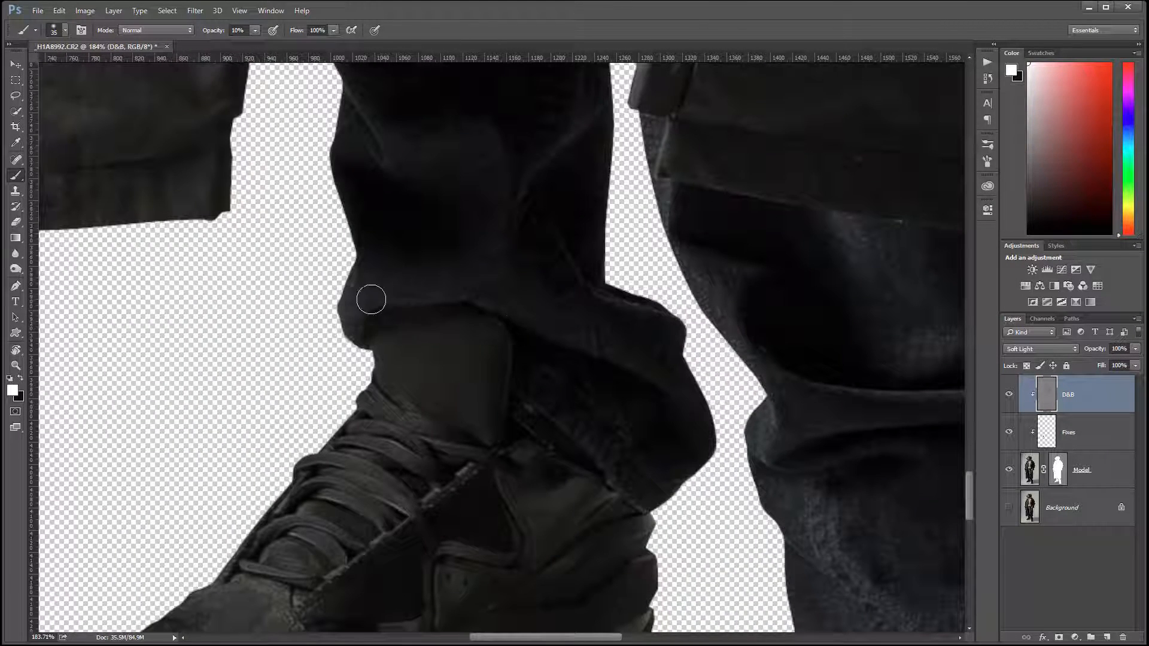
pyautogui.moveTo(347, 318)
pyautogui.mouseDown()
pyautogui.moveTo(381, 290)
pyautogui.moveTo(491, 294)
pyautogui.moveTo(580, 340)
pyautogui.moveTo(362, 292)
pyautogui.moveTo(469, 290)
pyautogui.moveTo(553, 331)
pyautogui.moveTo(616, 342)
pyautogui.moveTo(598, 301)
pyautogui.moveTo(621, 366)
pyautogui.mouseUp()
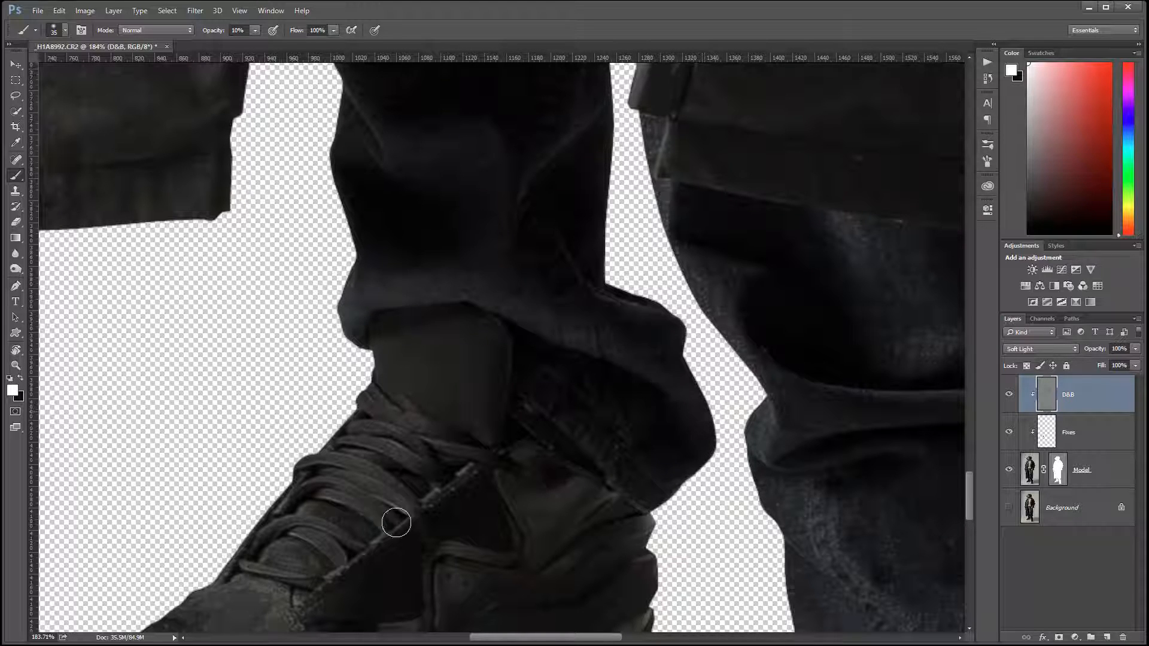
# Step: Dodge the folds of both lower trouser legs, including the bunched fold below the coat hem and the faded denim above the elastic cuff
pyautogui.moveTo(568, 219); pyautogui.dragTo(508, 392)
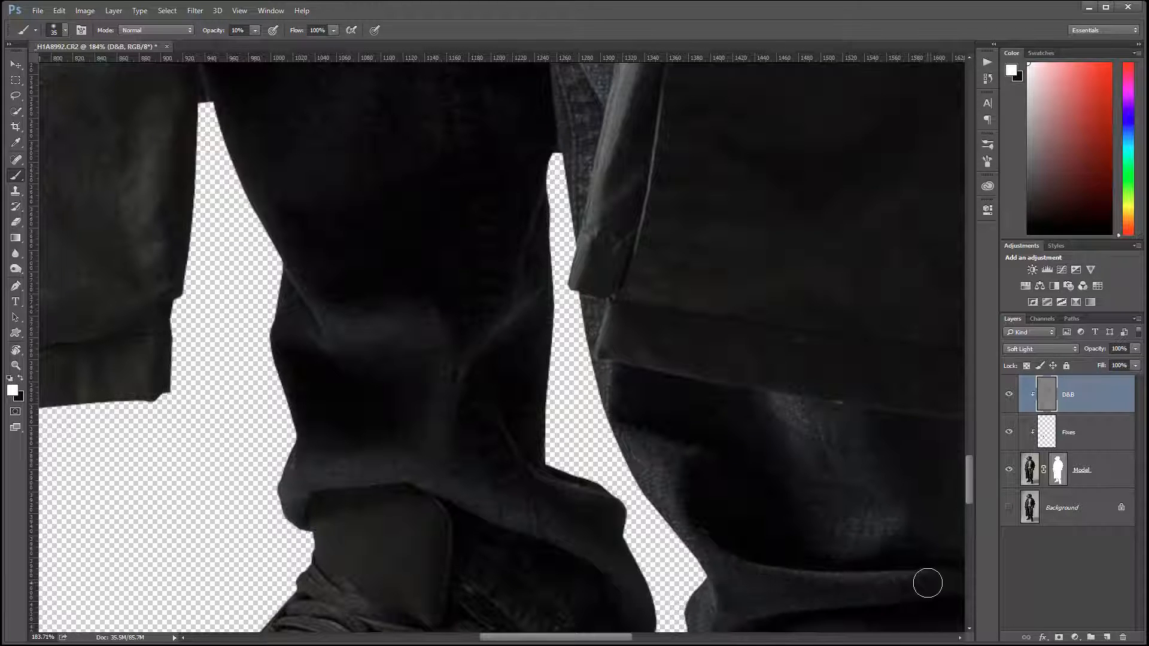
pyautogui.moveTo(797, 477); pyautogui.dragTo(556, 281)
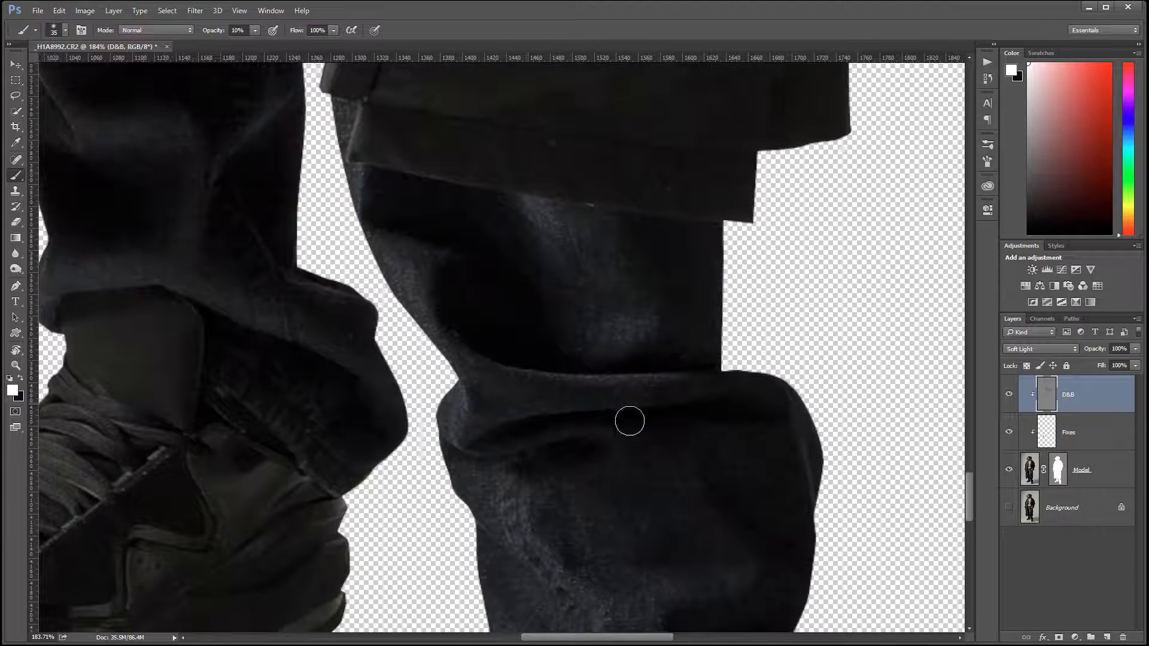
pyautogui.moveTo(481, 400); pyautogui.dragTo(497, 399)
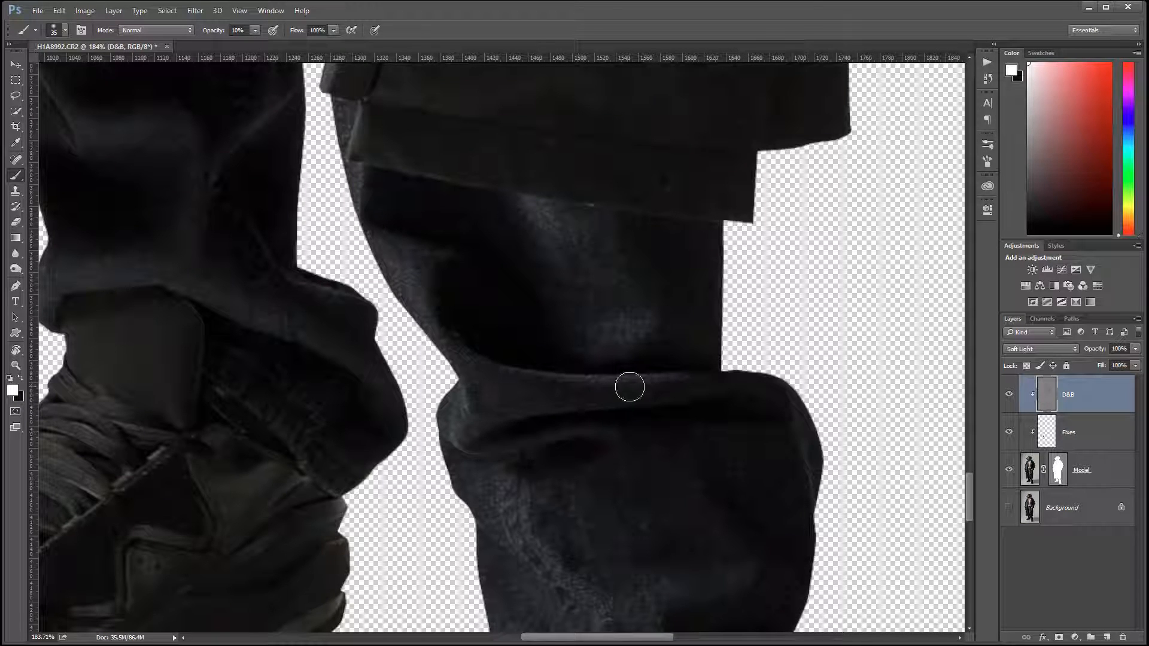
pyautogui.moveTo(765, 537); pyautogui.dragTo(744, 404)
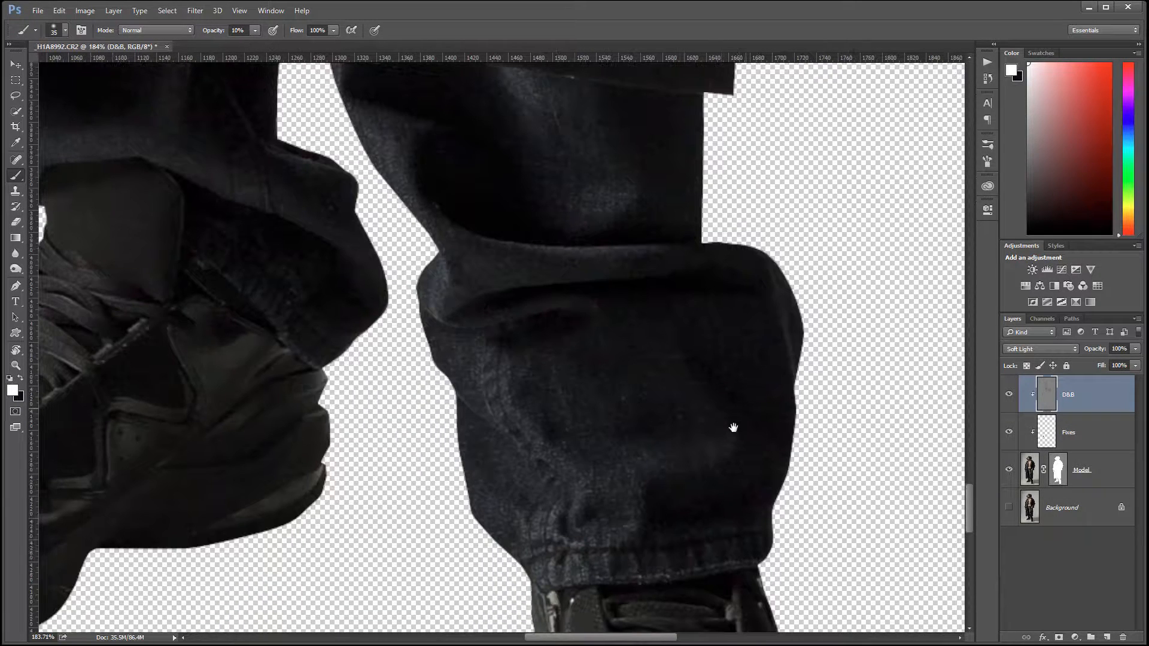
pyautogui.moveTo(482, 356)
pyautogui.mouseDown()
pyautogui.moveTo(577, 492)
pyautogui.moveTo(616, 484)
pyautogui.mouseUp()
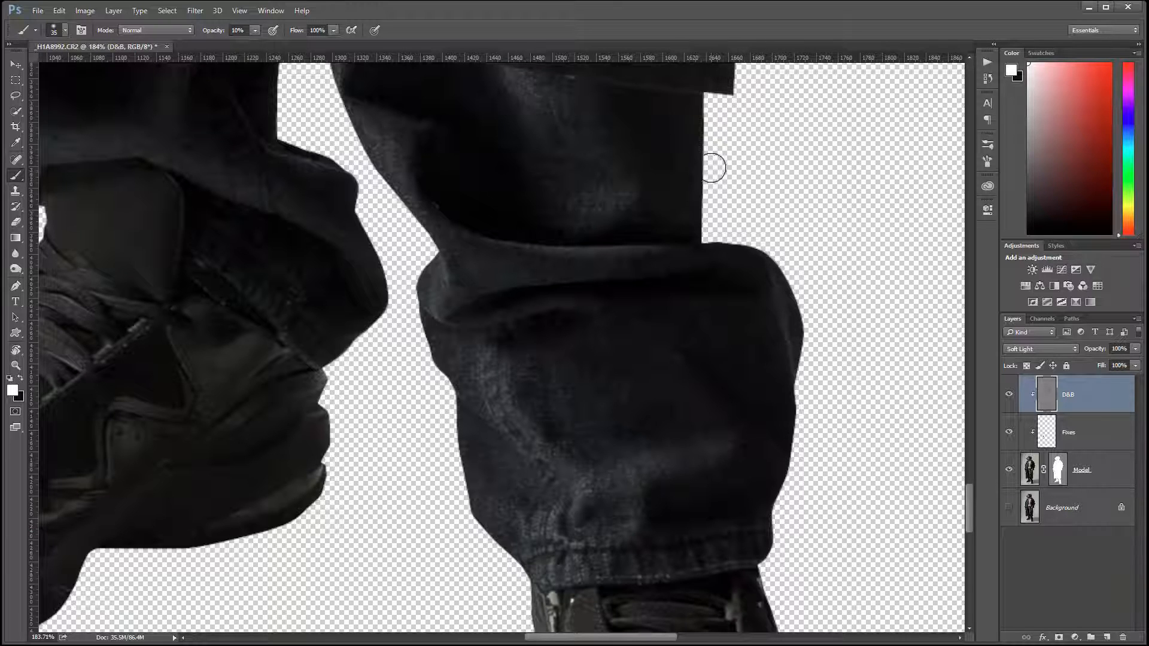
# Step: Dodge soft highlight folds across the lower coat panel, just above the hem and beside its light front edge
pyautogui.moveTo(713, 164)
pyautogui.mouseDown()
pyautogui.moveTo(731, 411)
pyautogui.moveTo(746, 446)
pyautogui.mouseUp()
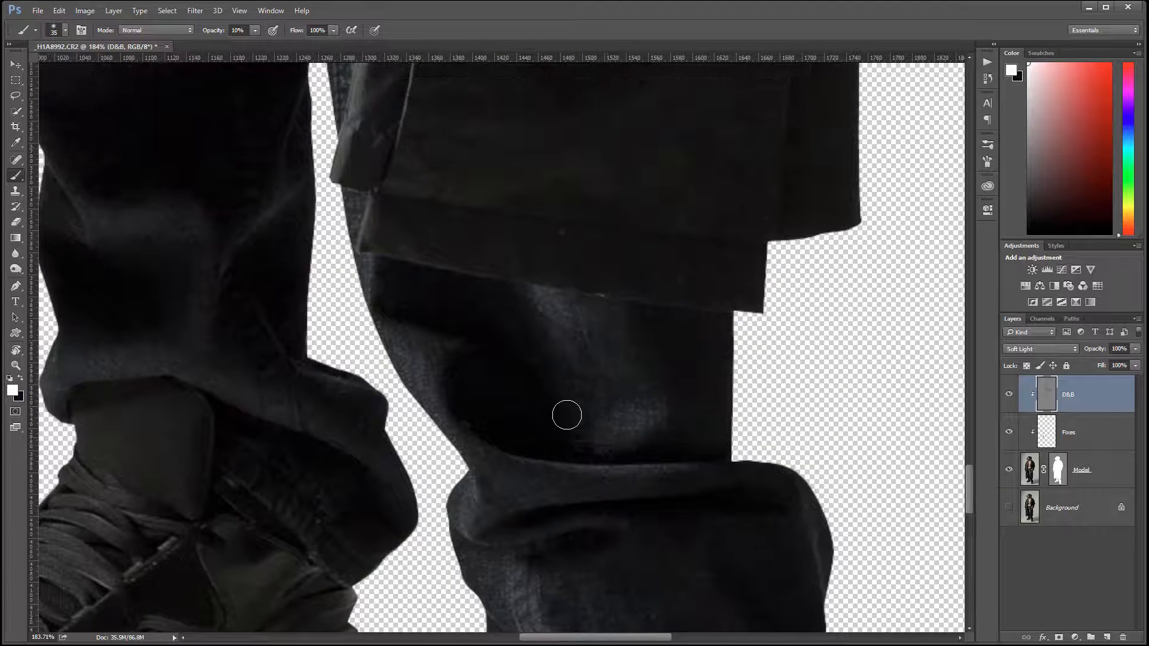
pyautogui.moveTo(707, 257); pyautogui.dragTo(731, 477)
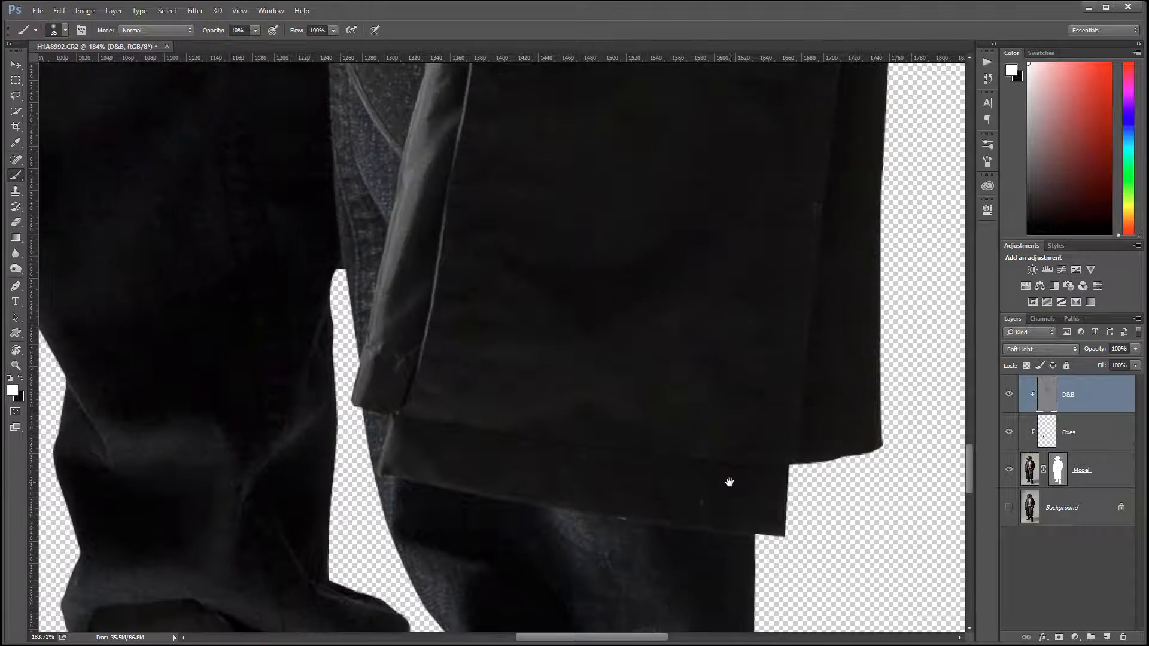
pyautogui.moveTo(411, 412); pyautogui.dragTo(521, 415)
pyautogui.moveTo(449, 354); pyautogui.dragTo(523, 345)
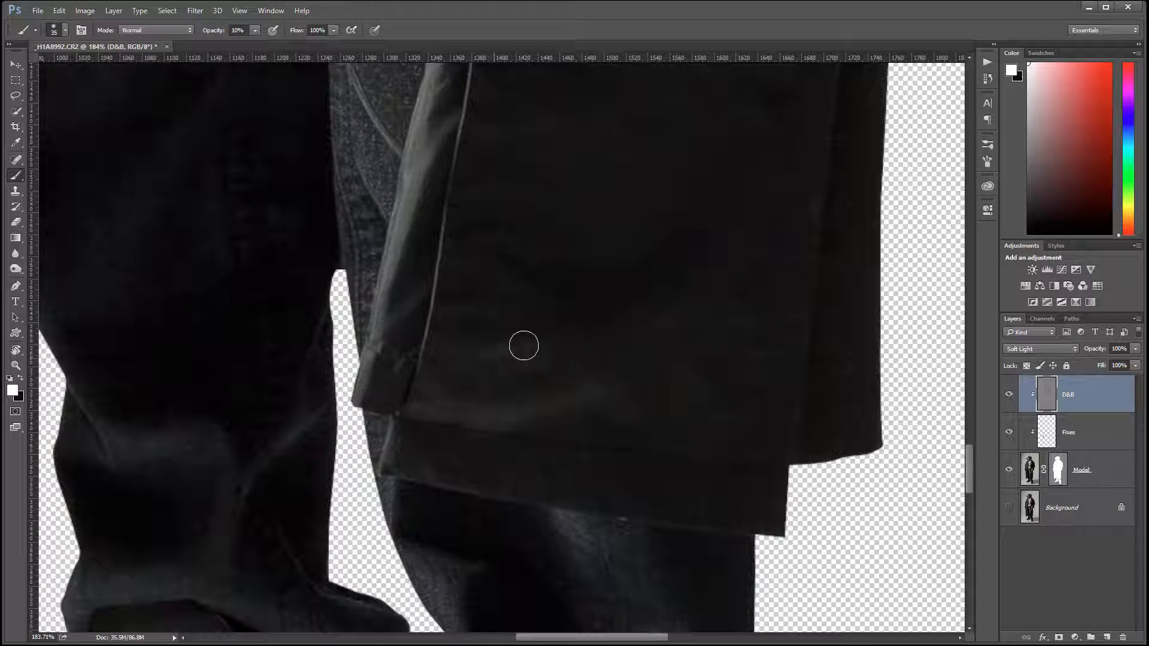
pyautogui.moveTo(433, 308); pyautogui.dragTo(510, 320)
# Step: Reduce the brush to 25 px and dodge the creases on the dark trouser leg at knee height and across the adjacent coat panel
pyautogui.press('[')
pyautogui.moveTo(477, 231); pyautogui.dragTo(587, 502)
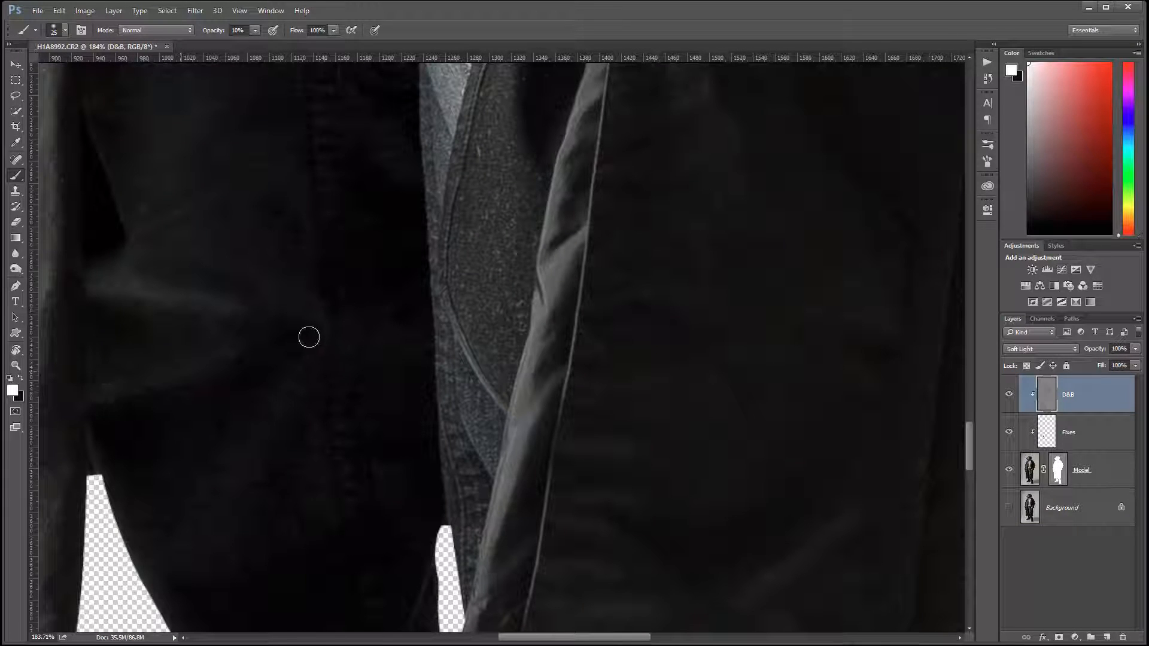
pyautogui.moveTo(309, 336); pyautogui.dragTo(173, 519)
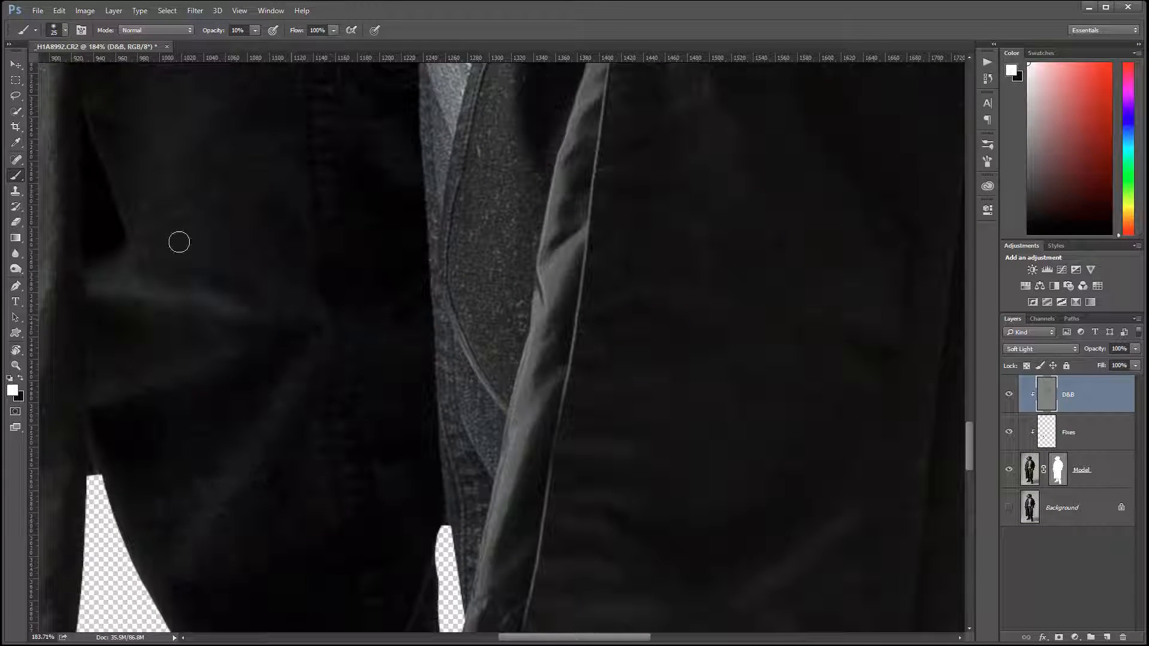
pyautogui.moveTo(554, 331); pyautogui.dragTo(539, 415)
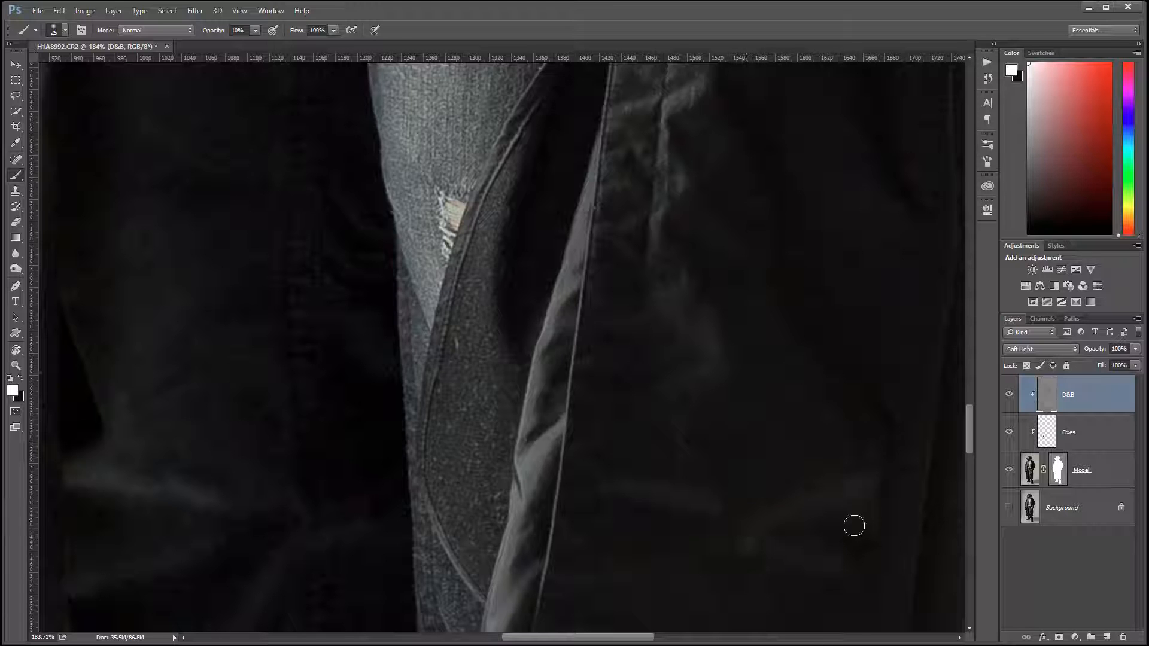
pyautogui.hscroll(5, 646, 505)
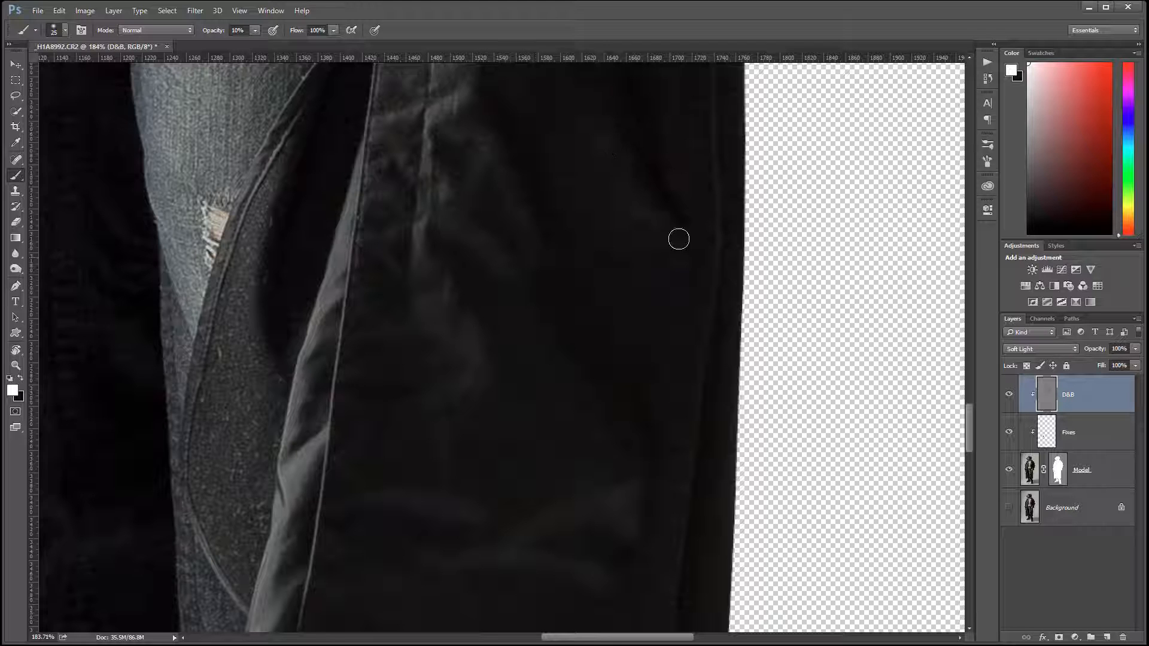
# Step: Compare the figure with and without the D&B layer, leaving the layer visible
pyautogui.scroll(-6, 497, 441)
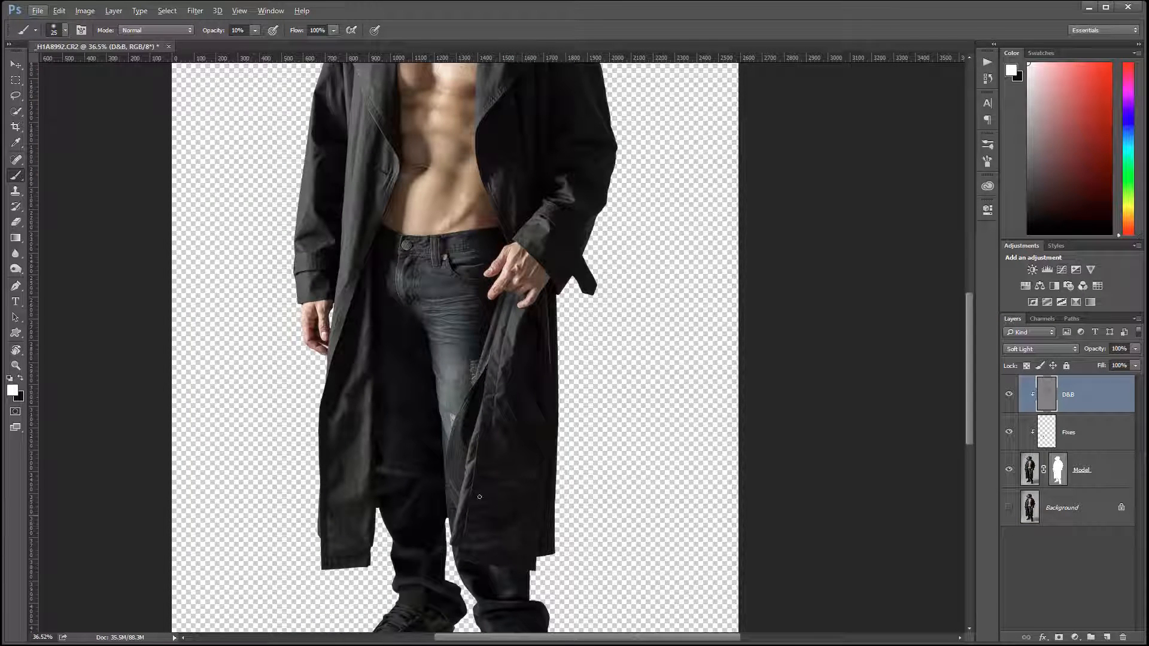
pyautogui.click(1008, 395)
pyautogui.click(1009, 395)
pyautogui.click(1008, 395)
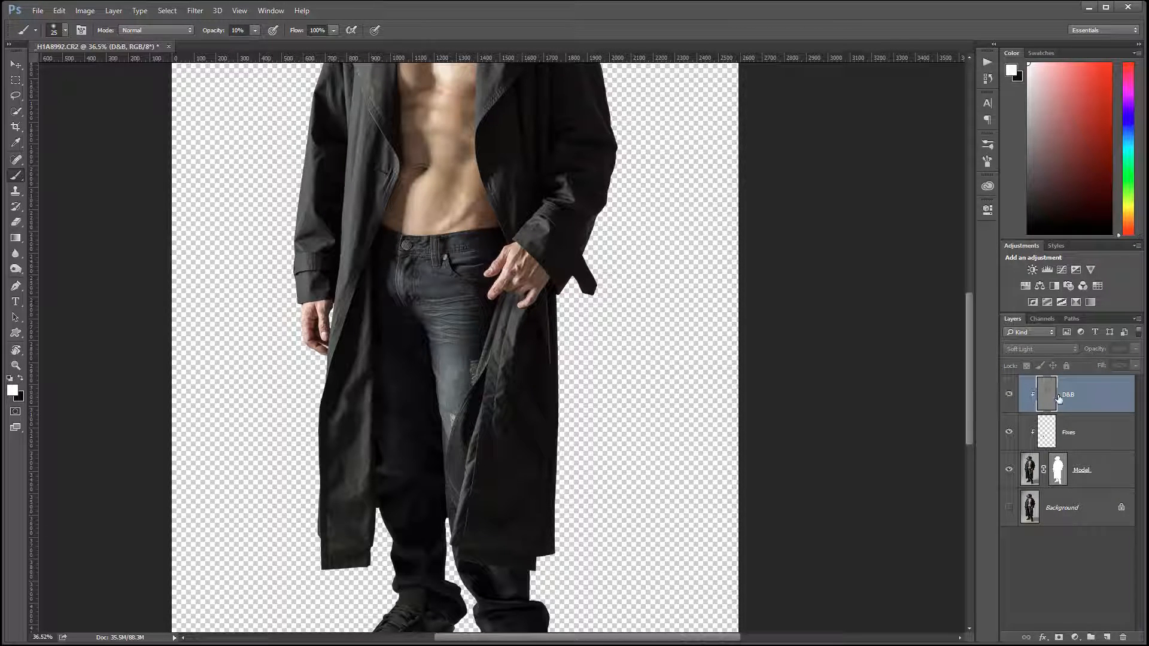
pyautogui.click(1008, 395)
# Step: With black as foreground colour, burn the shadowed inner sides of the curled fingers on the hand hanging beside the coat
pyautogui.scroll(7, 359, 455)
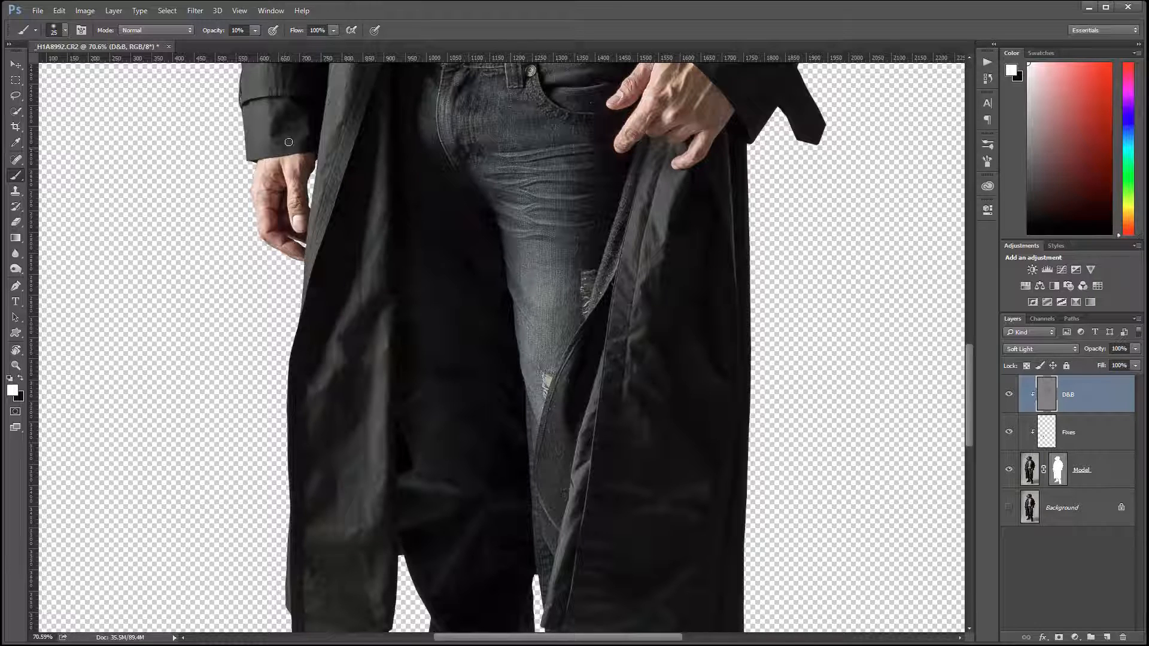
pyautogui.scroll(8, 267, 185)
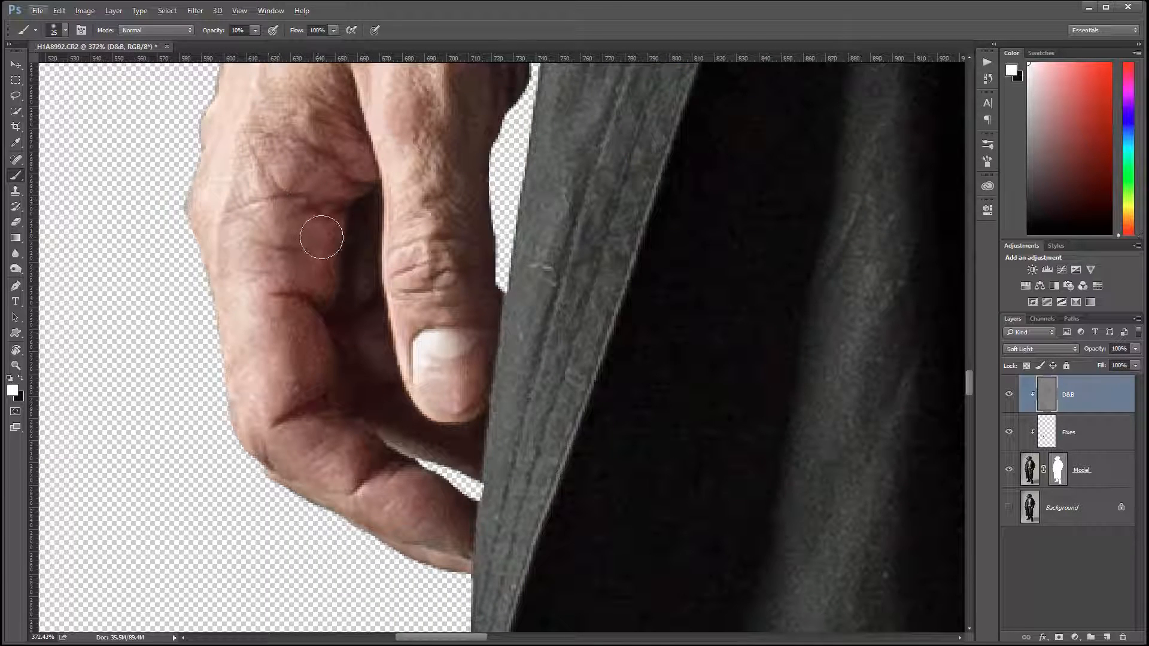
pyautogui.press('x')
pyautogui.moveTo(326, 211)
pyautogui.mouseDown()
pyautogui.moveTo(335, 214)
pyautogui.moveTo(310, 323)
pyautogui.moveTo(280, 392)
pyautogui.mouseUp()
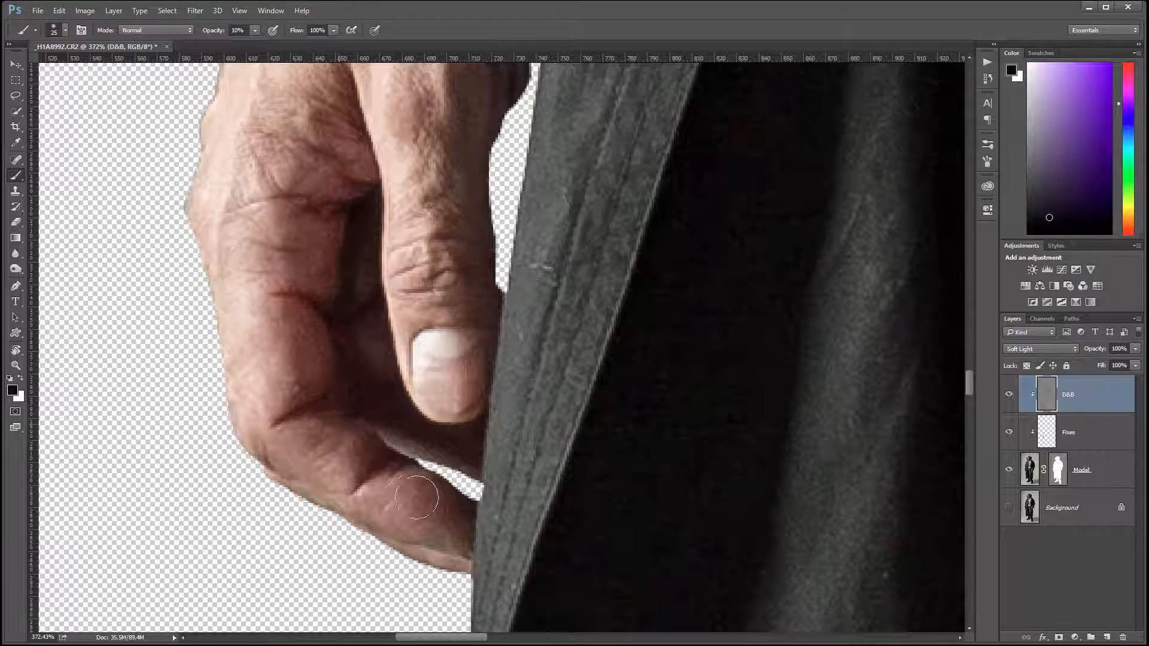
pyautogui.moveTo(375, 463)
pyautogui.mouseDown()
pyautogui.moveTo(370, 481)
pyautogui.moveTo(448, 506)
pyautogui.mouseUp()
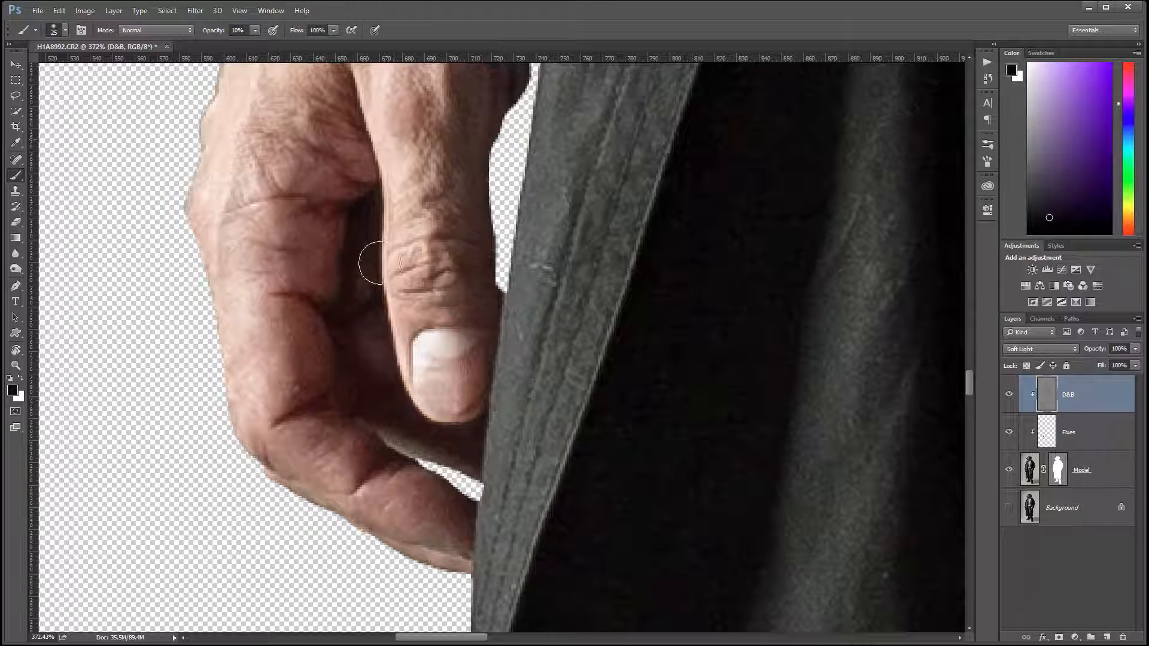